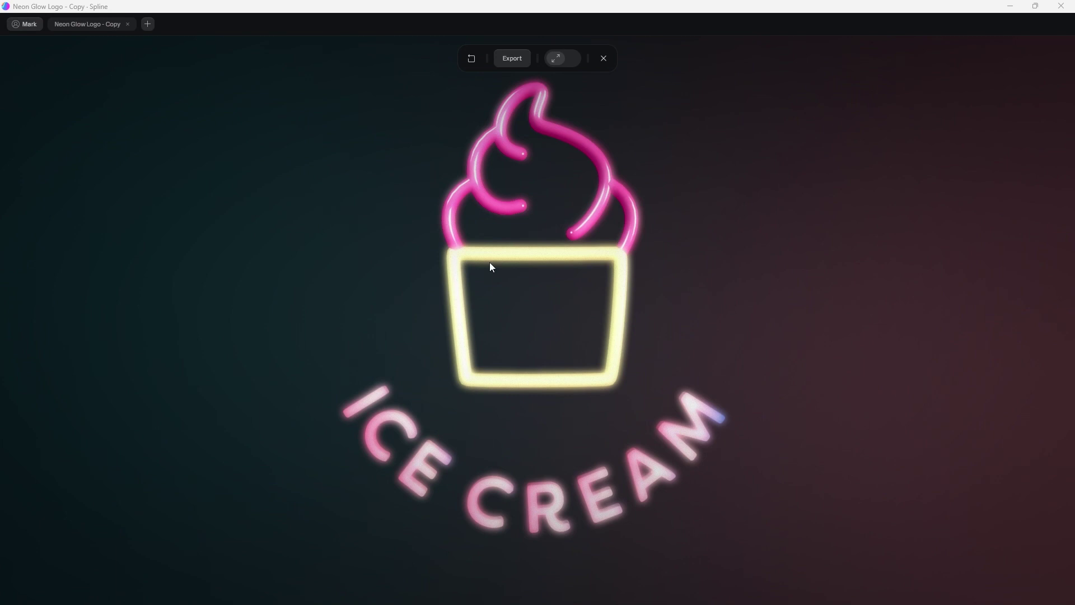
Step: Leave the preview and examine the BackDrop object behind the neon ice cream logo
{"action": "key", "text": "Escape"}
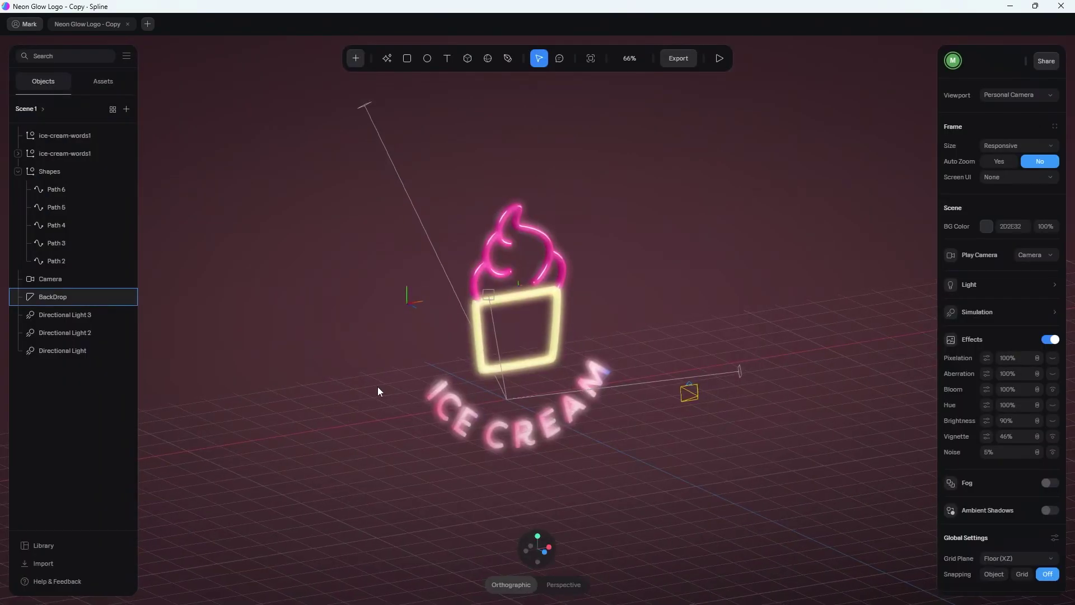
{"action": "right_click_drag", "start_coordinate": [331, 323], "coordinate": [414, 338]}
{"action": "scroll", "coordinate": [415, 339], "scroll_direction": "down", "scroll_amount": 2}
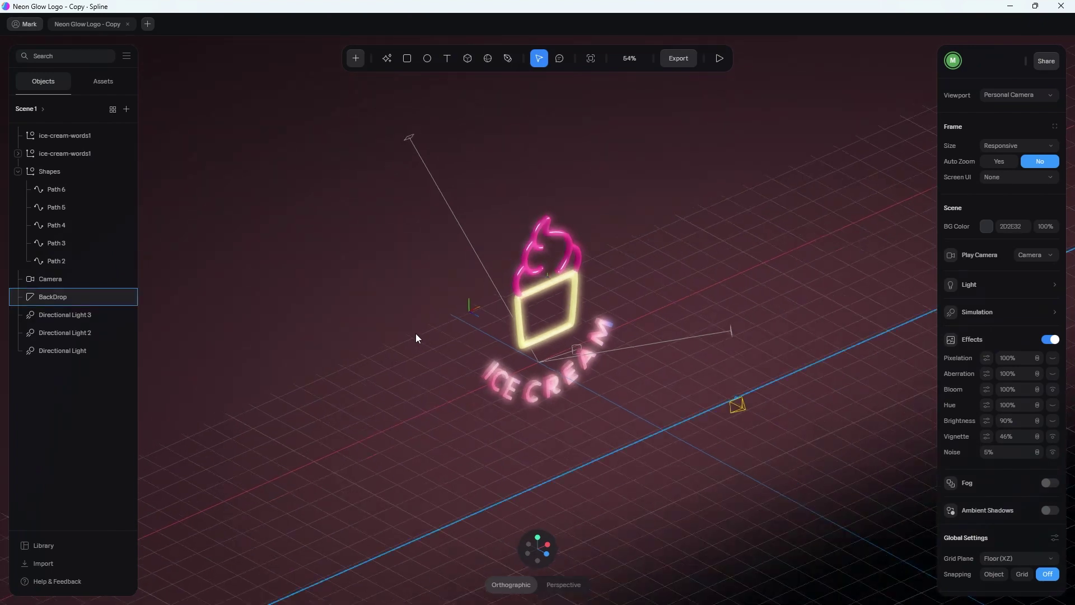
{"action": "left_click", "coordinate": [48, 297]}
{"action": "key", "text": "shift+2"}
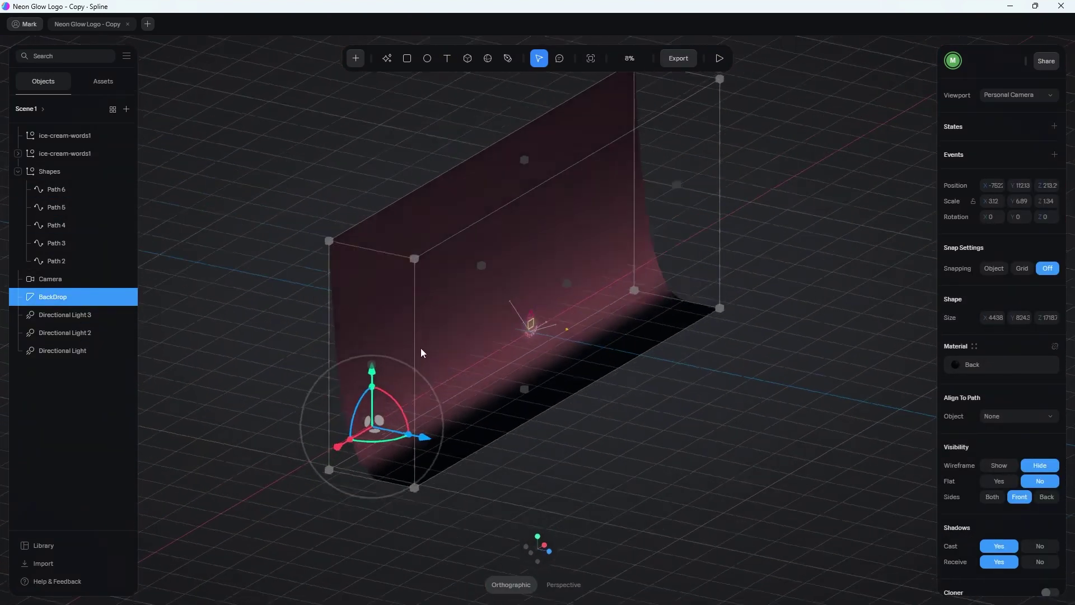
Step: Inspect the colour, intensity and placement of the three directional lights around the neon logo
{"action": "left_click", "coordinate": [72, 316]}
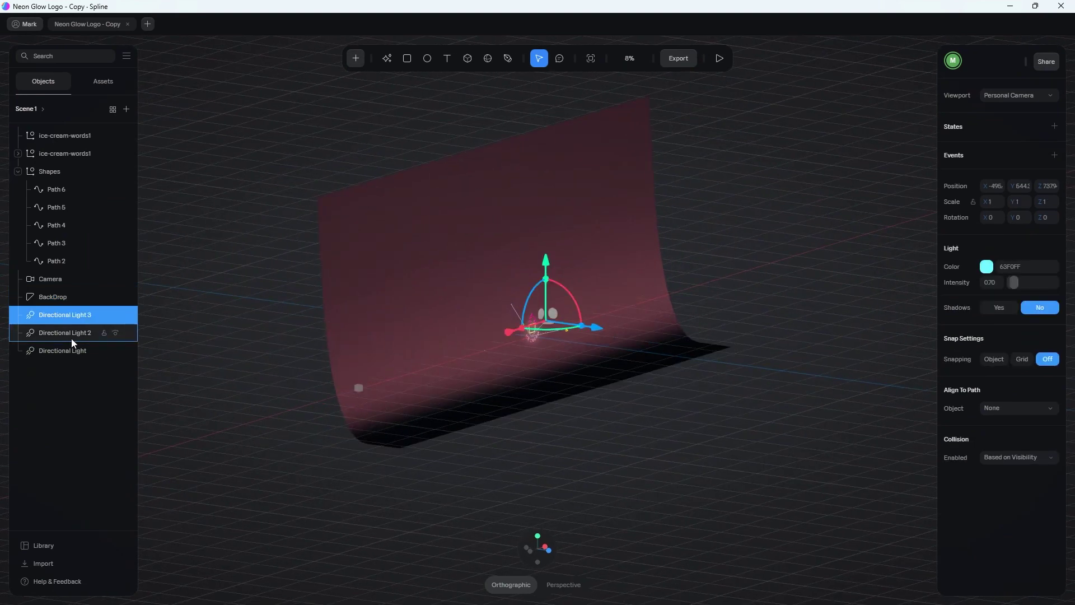
{"action": "left_click", "coordinate": [72, 336]}
{"action": "left_click", "coordinate": [70, 351]}
{"action": "key", "text": "shift+2"}
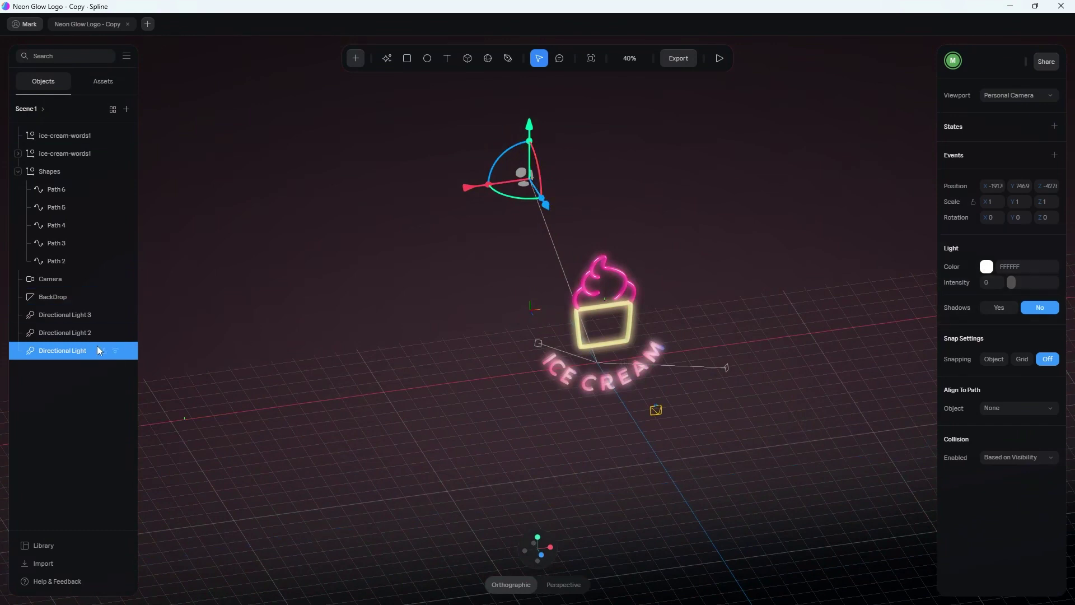
{"action": "left_click", "coordinate": [84, 333]}
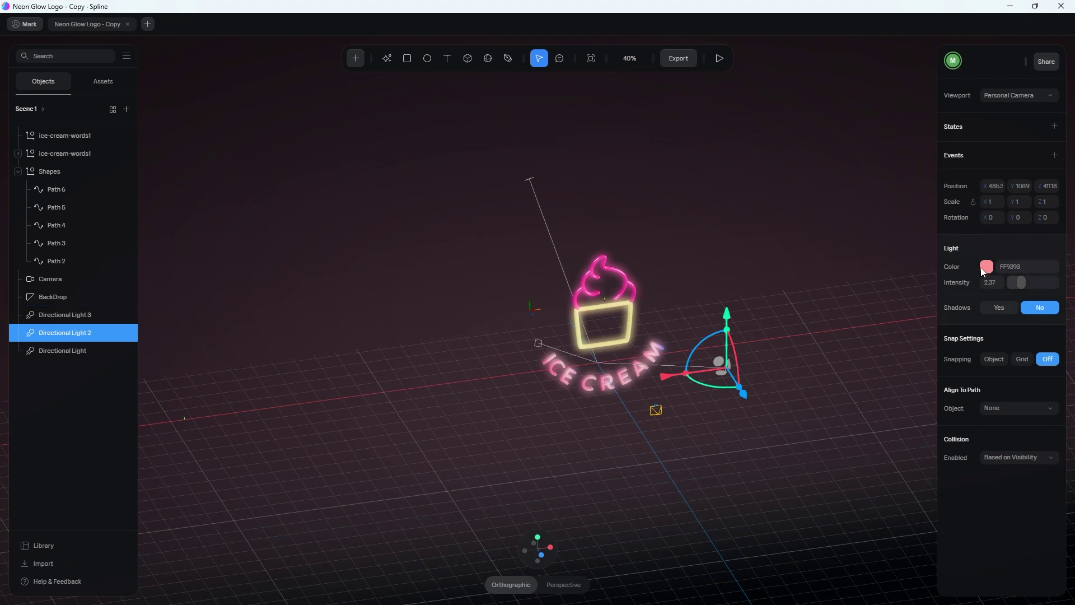
{"action": "right_click_drag", "start_coordinate": [873, 289], "coordinate": [635, 334]}
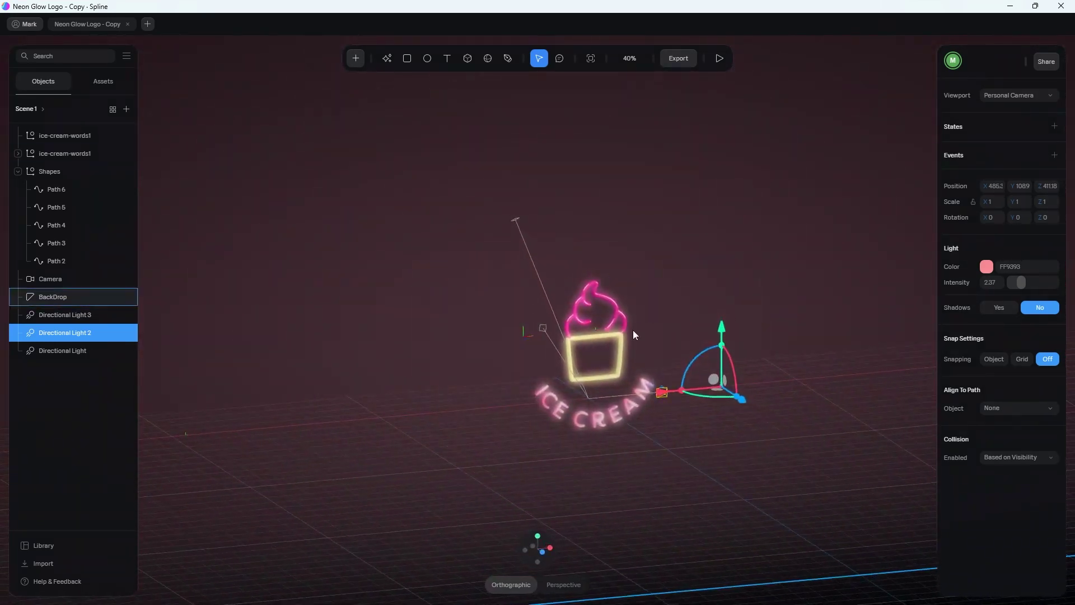
{"action": "scroll", "coordinate": [579, 364], "scroll_direction": "up", "scroll_amount": 5}
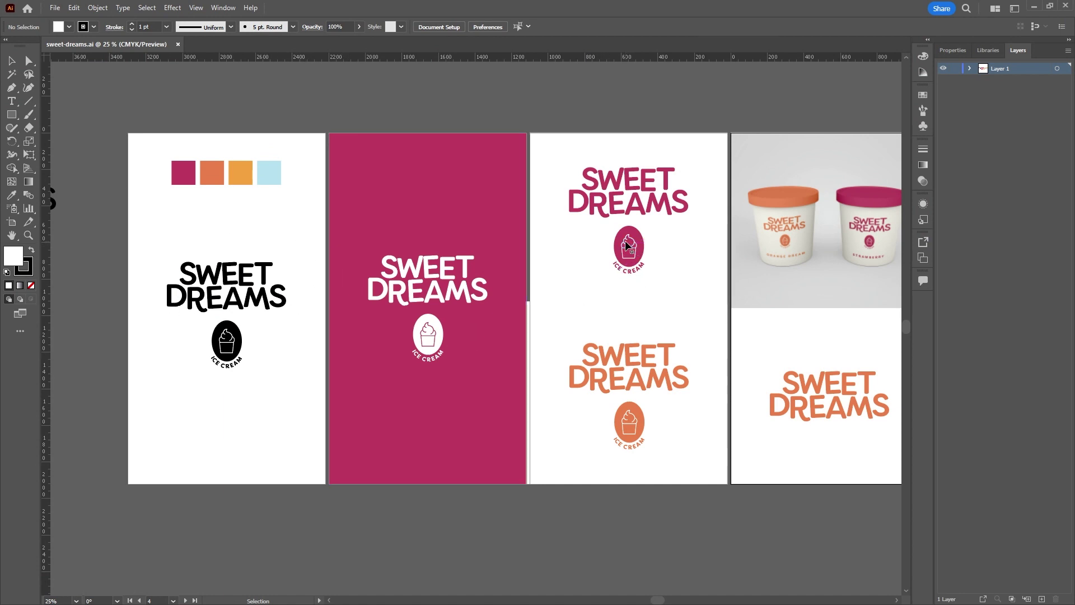
Step: Examine the ice cream emblem on the magenta artboard of sweet-dreams.ai in Illustrator, then return to the Spline scene
{"action": "key", "text": "z"}
{"action": "left_click", "coordinate": [428, 337]}
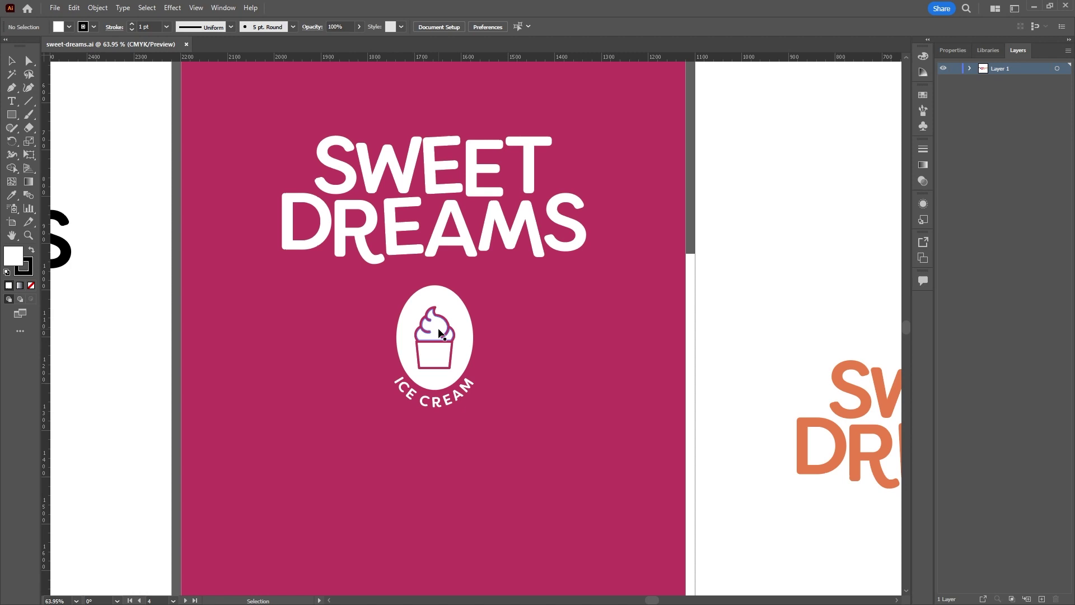
{"action": "key", "text": "z"}
{"action": "left_click", "coordinate": [405, 313]}
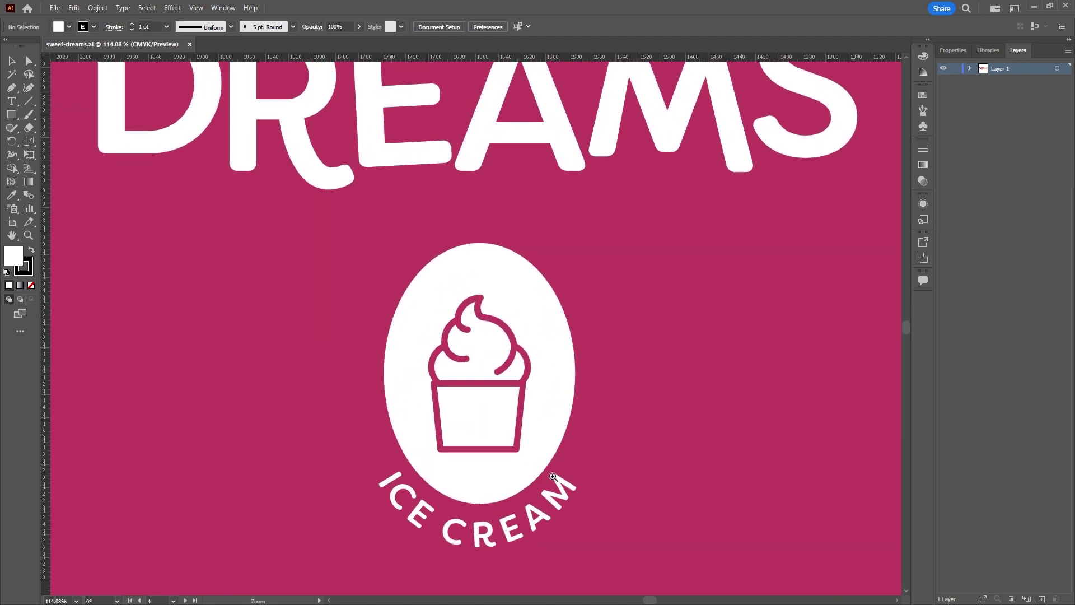
{"action": "left_click", "coordinate": [553, 476]}
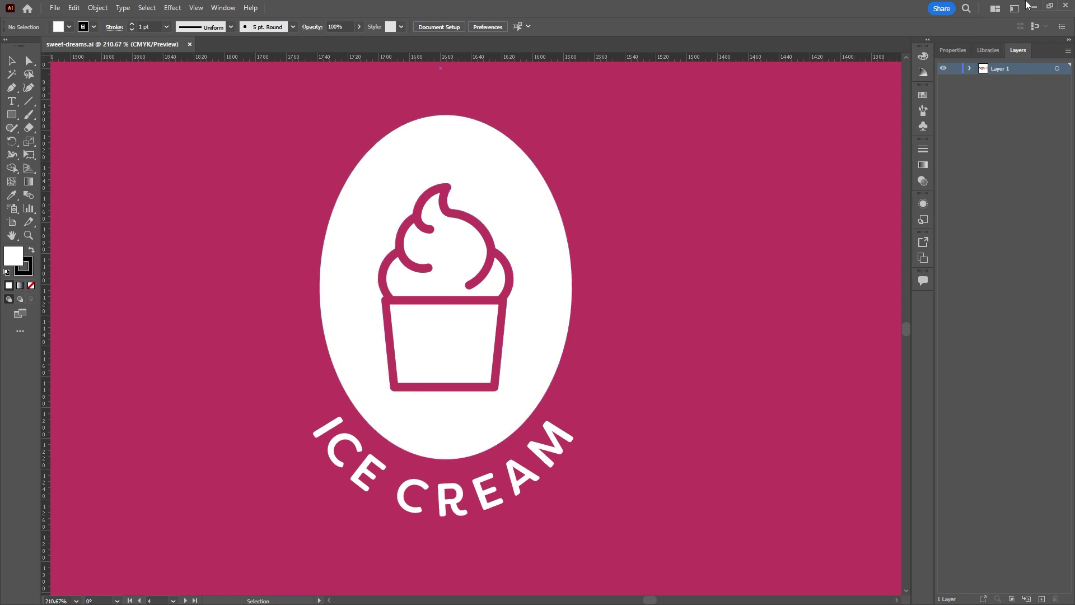
{"action": "left_click", "coordinate": [1036, 8]}
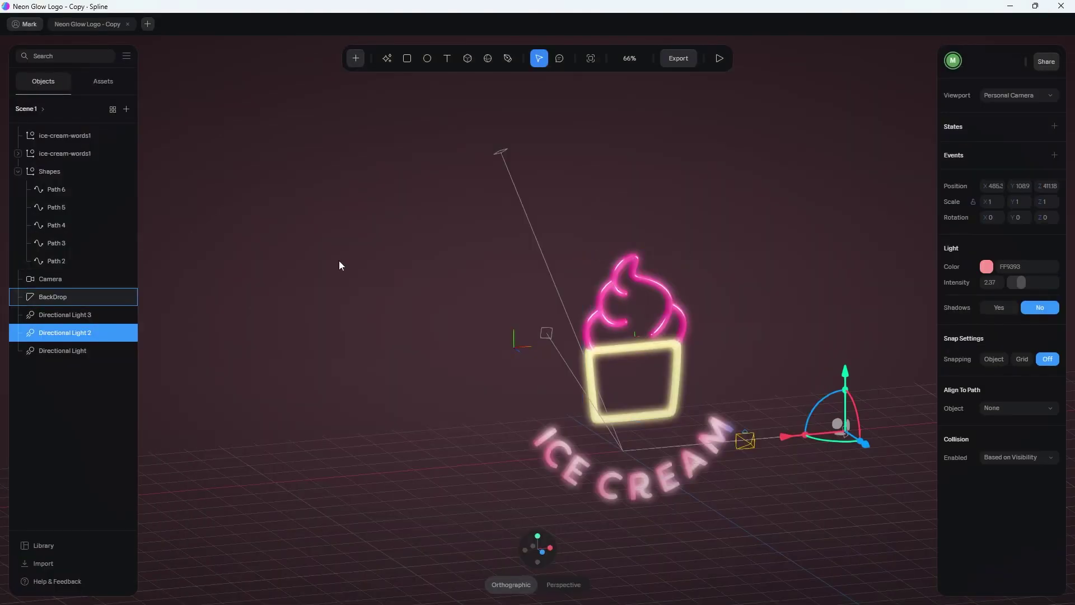
Step: Inspect the Shapes group and both ice-cream-words1 groups, listing the individual letter shapes of the second one
{"action": "left_click", "coordinate": [18, 173]}
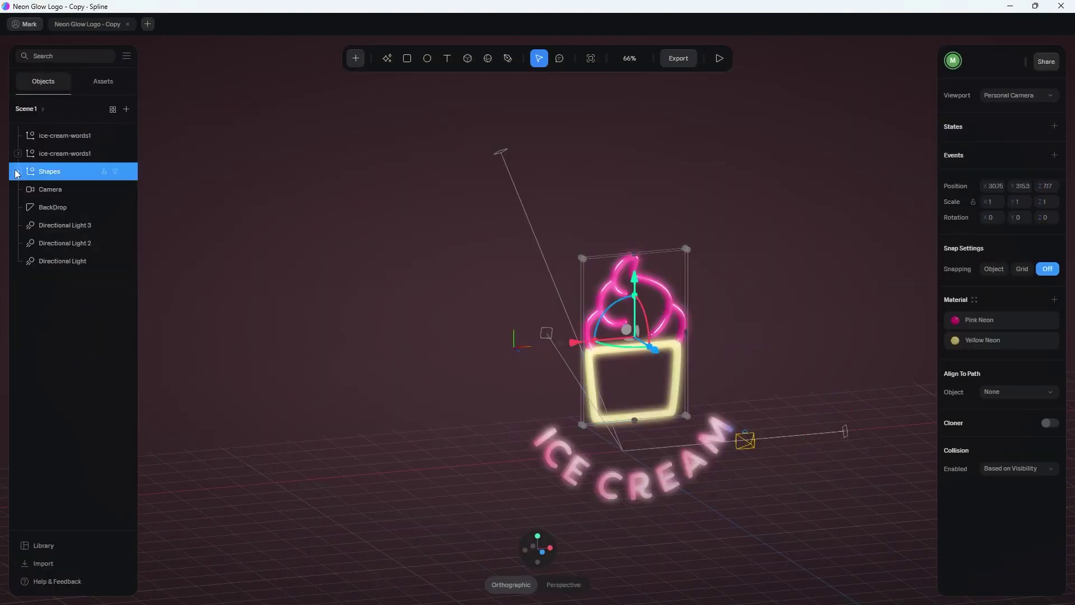
{"action": "left_click", "coordinate": [80, 135]}
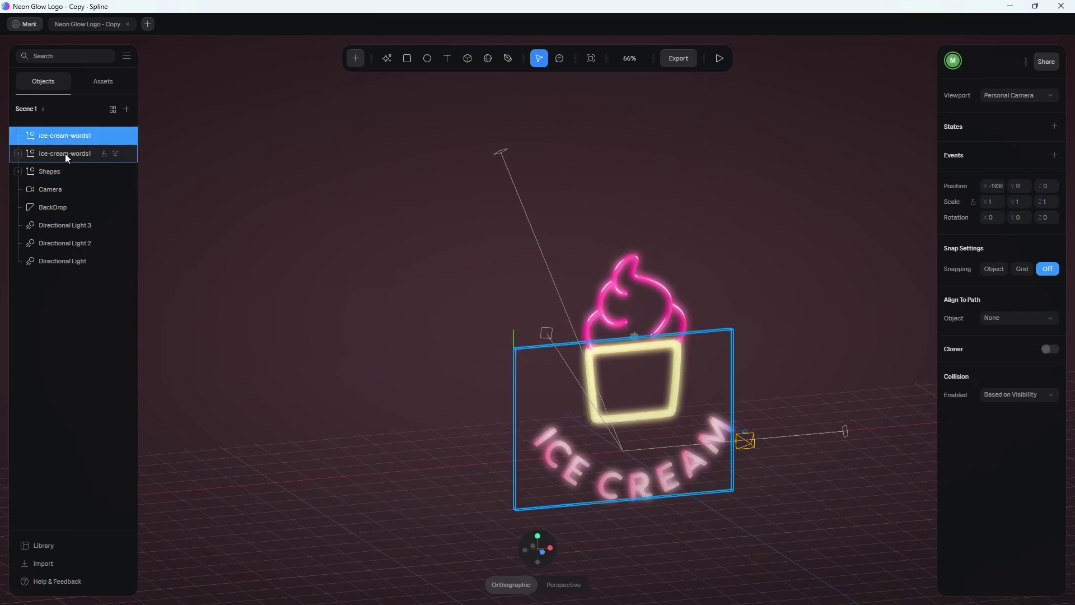
{"action": "left_click", "coordinate": [65, 153]}
{"action": "scroll", "coordinate": [618, 390], "scroll_direction": "up", "scroll_amount": 3}
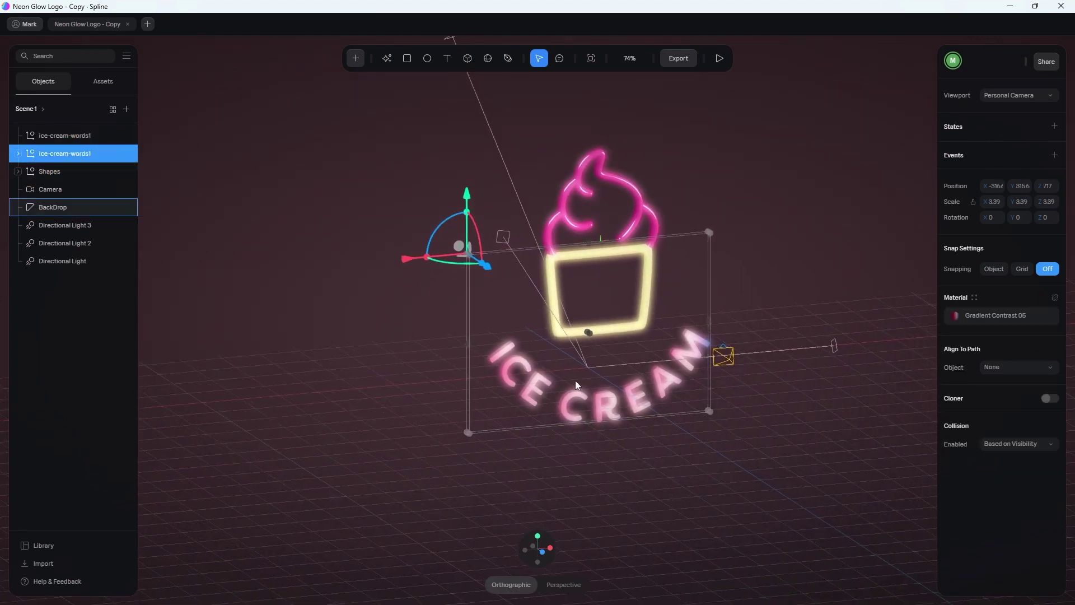
{"action": "scroll", "coordinate": [576, 385], "scroll_direction": "up", "scroll_amount": 5}
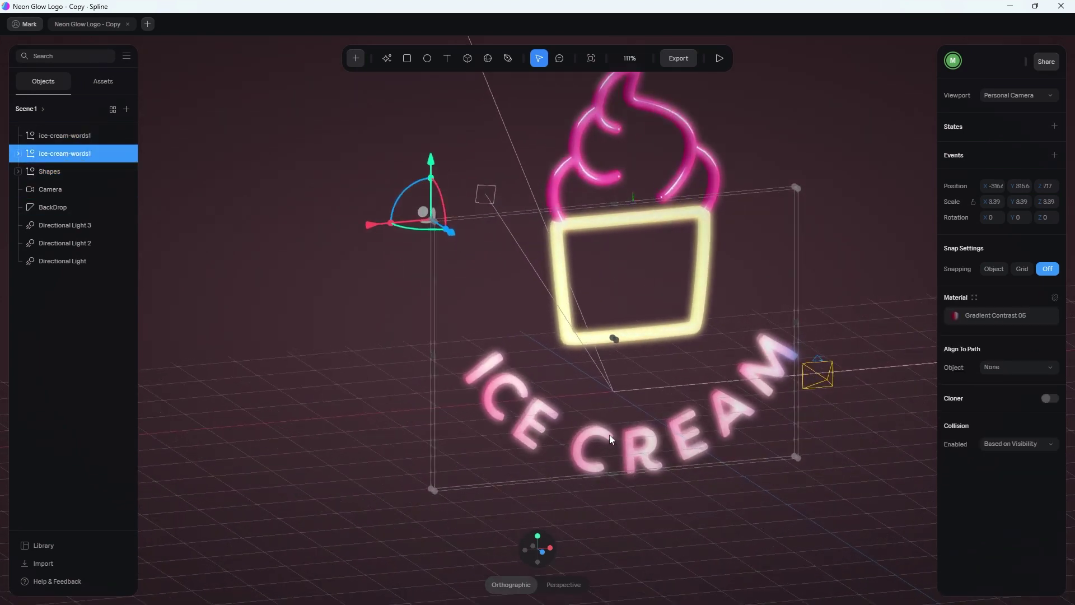
{"action": "left_click", "coordinate": [19, 156]}
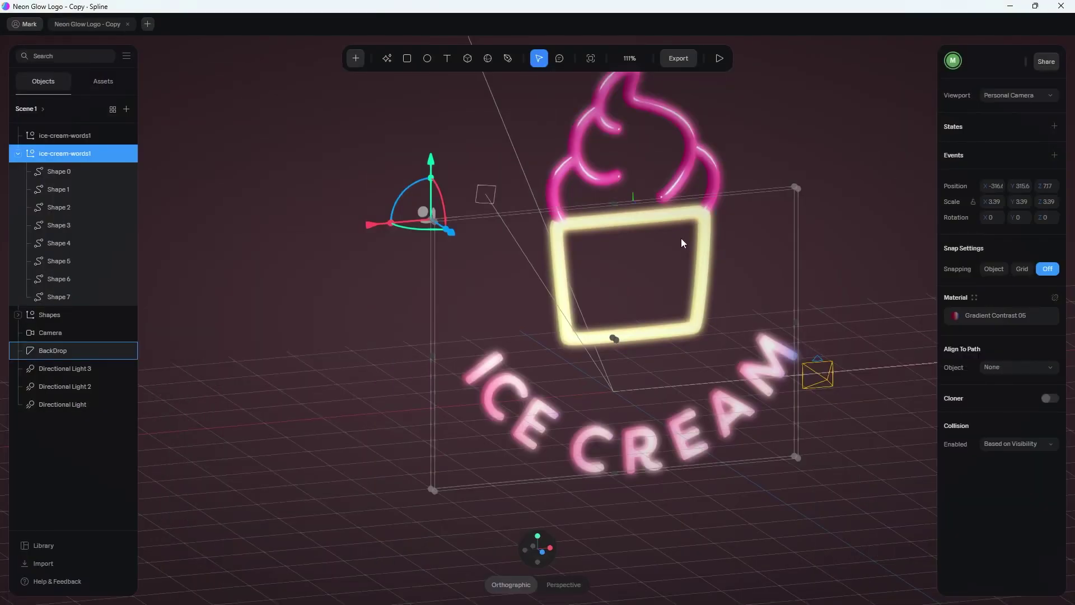
Step: Examine the neon cupcake from several angles and compare it with the original emblem in Illustrator before returning to Spline
{"action": "middle_click_drag", "start_coordinate": [681, 237], "coordinate": [552, 321]}
{"action": "scroll", "coordinate": [552, 321], "scroll_direction": "up", "scroll_amount": 2}
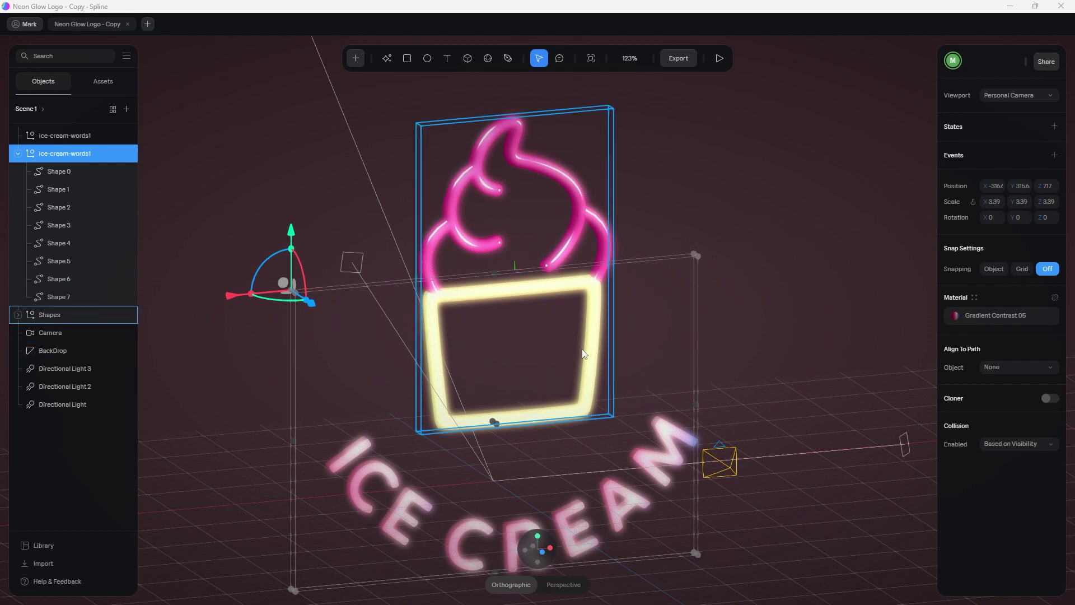
{"action": "right_click_drag", "start_coordinate": [491, 420], "coordinate": [653, 231]}
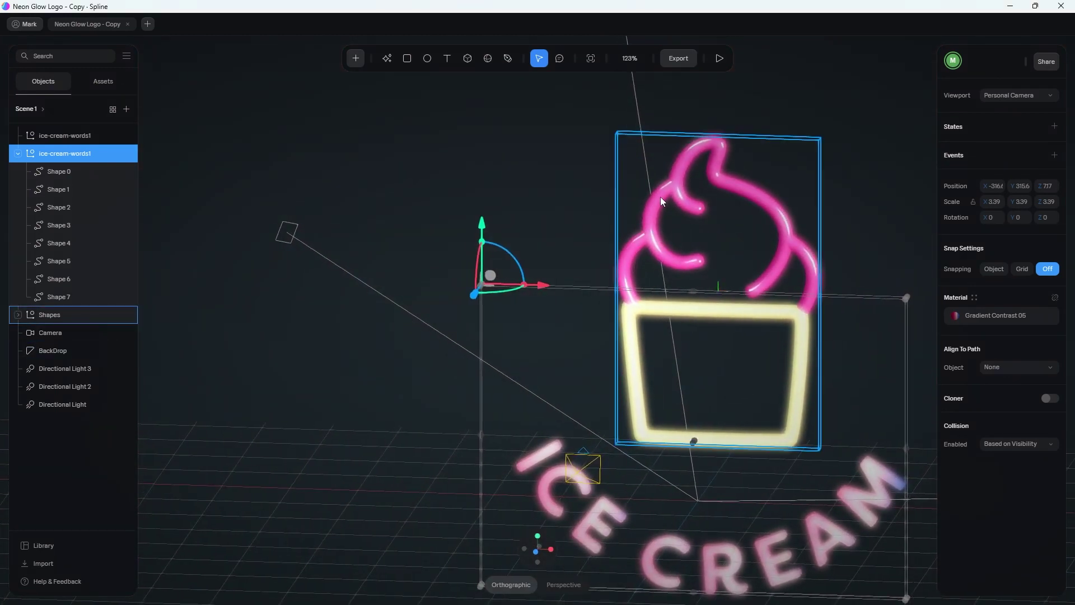
{"action": "middle_click_drag", "start_coordinate": [776, 362], "coordinate": [546, 348]}
{"action": "scroll", "coordinate": [546, 347], "scroll_direction": "up", "scroll_amount": 1}
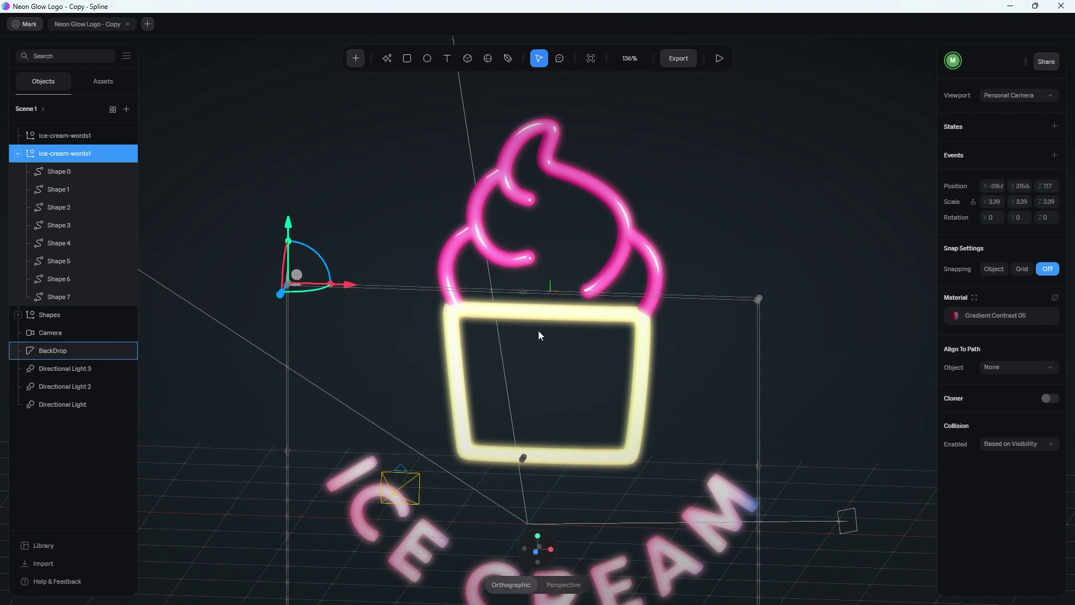
{"action": "scroll", "coordinate": [539, 332], "scroll_direction": "down", "scroll_amount": 2}
{"action": "scroll", "coordinate": [539, 332], "scroll_direction": "down", "scroll_amount": 3}
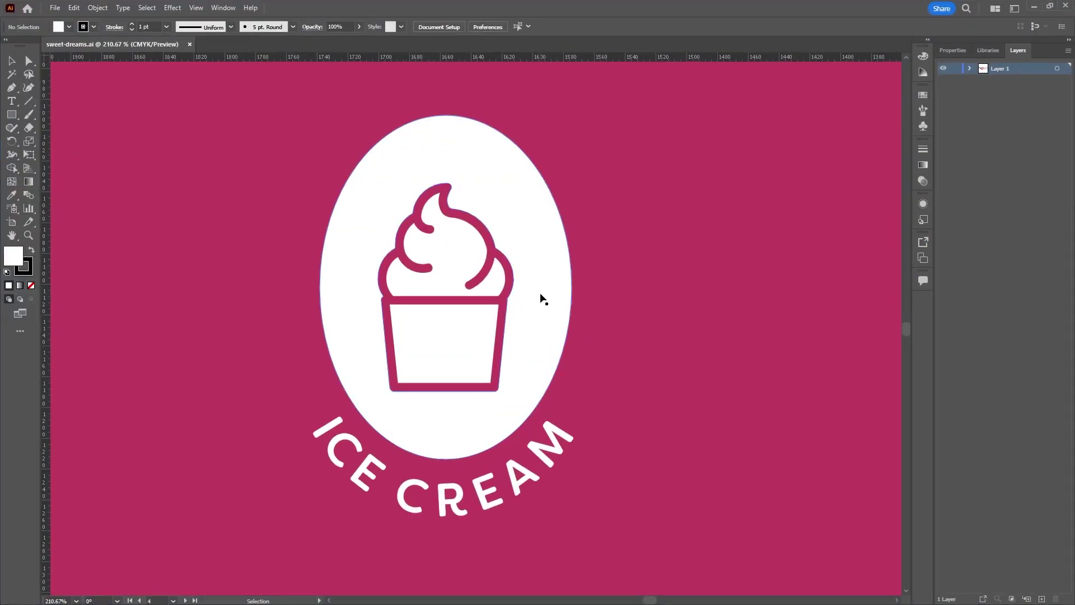
{"action": "left_click", "coordinate": [1034, 8]}
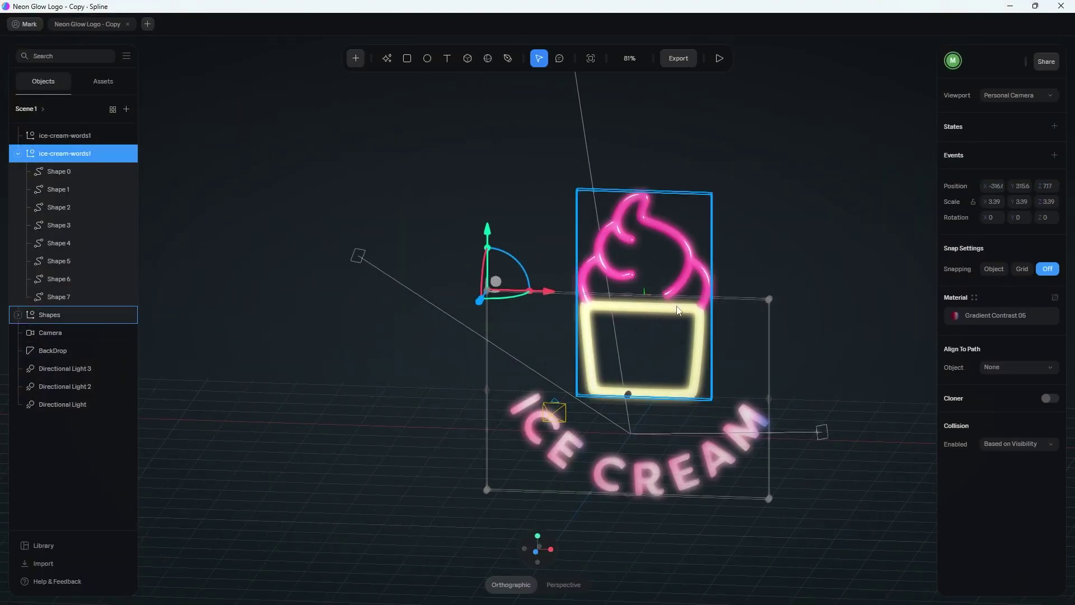
Step: Import the image cupcake2.jpg into the scene and turn off the Bloom effect
{"action": "scroll", "coordinate": [370, 375], "scroll_direction": "down", "scroll_amount": 6}
{"action": "left_click", "coordinate": [363, 392]}
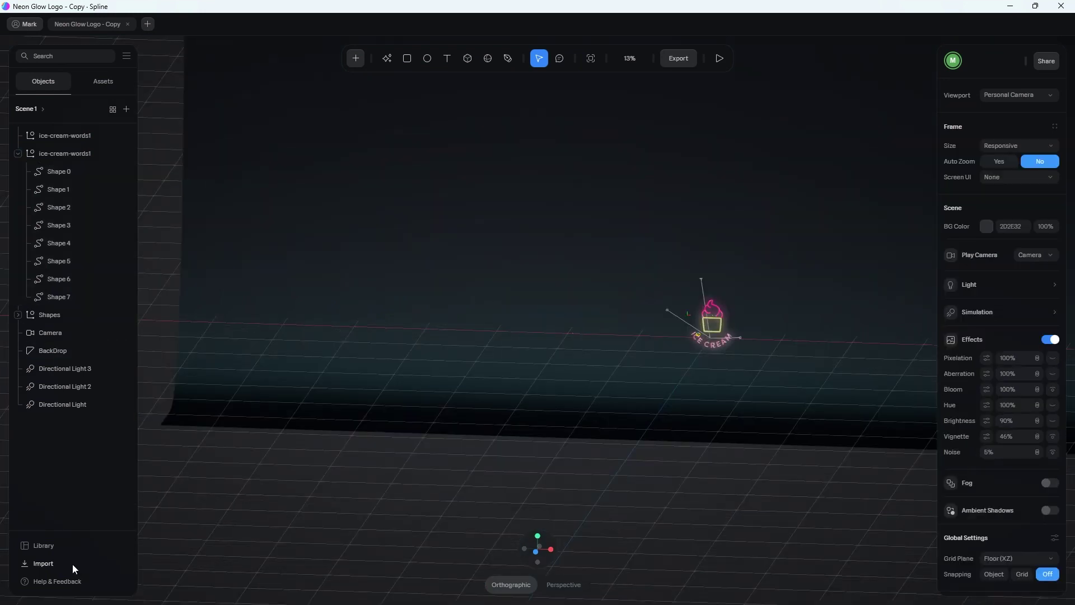
{"action": "left_click", "coordinate": [73, 563]}
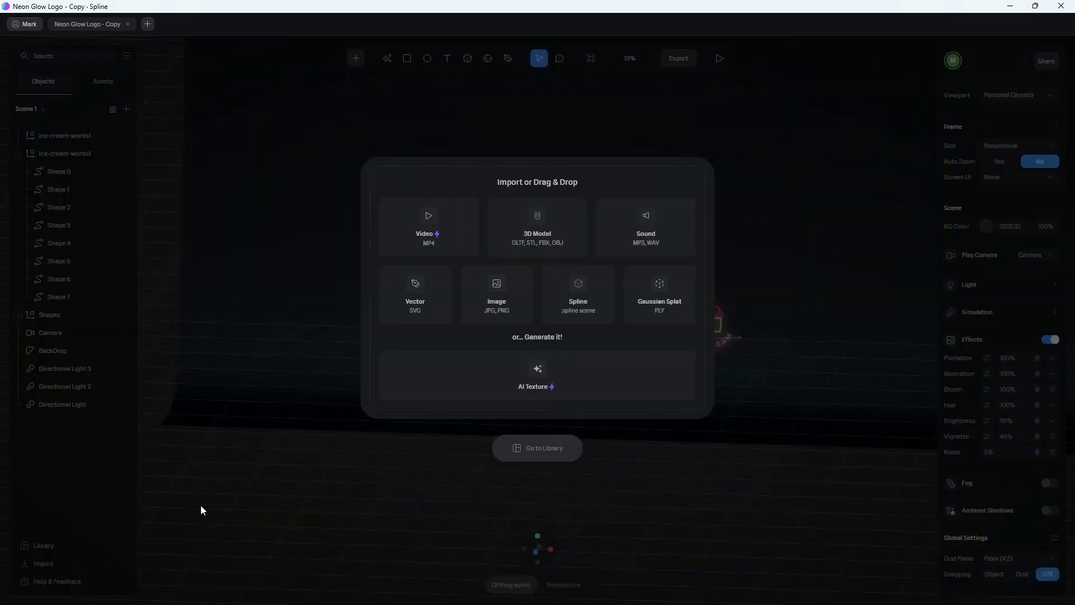
{"action": "left_click", "coordinate": [512, 300]}
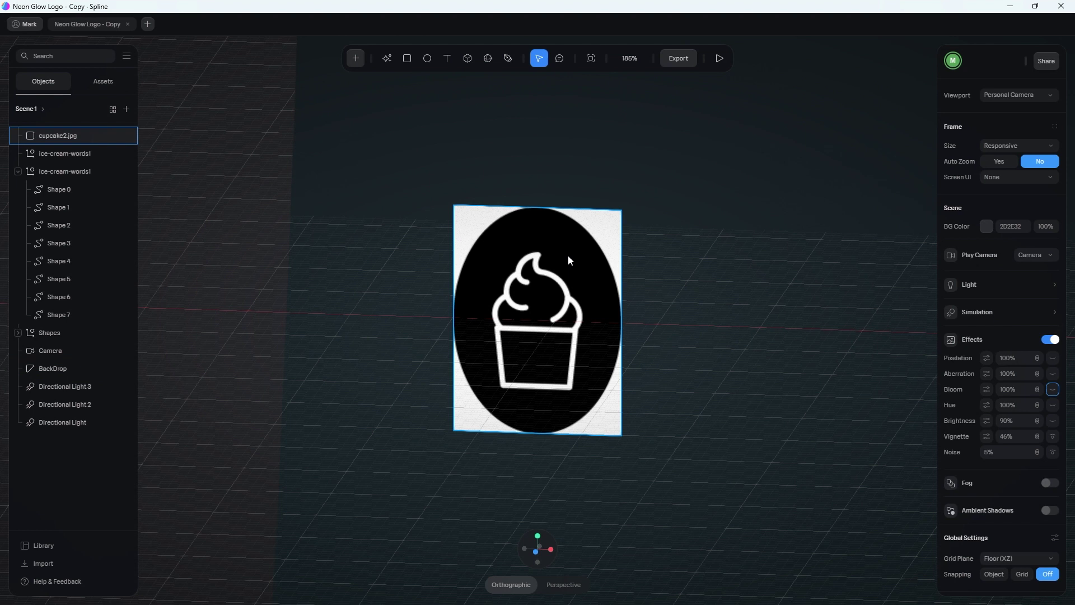
Step: Select the imported cupcake image and show it straight from the front at a size suitable for tracing
{"action": "left_click", "coordinate": [568, 256]}
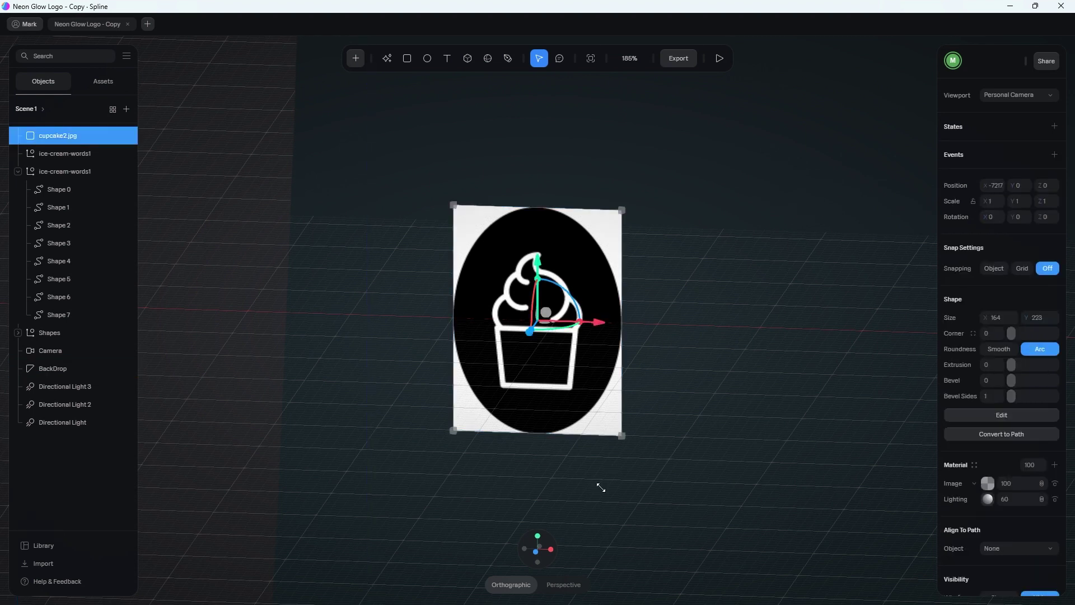
{"action": "mouse_move", "coordinate": [538, 557]}
{"action": "left_click", "coordinate": [536, 551]}
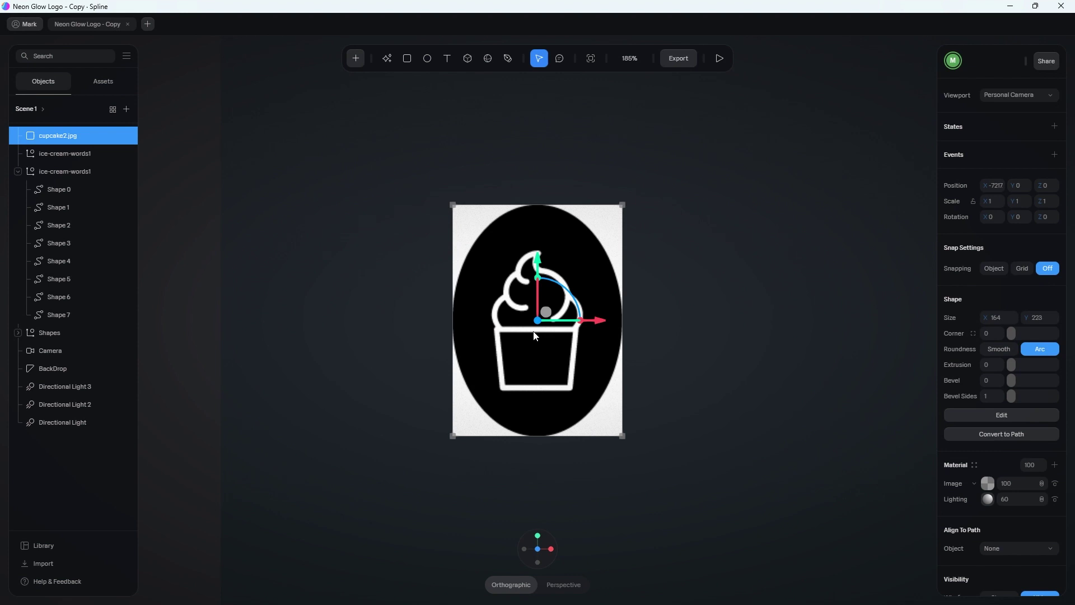
{"action": "scroll", "coordinate": [531, 332], "scroll_direction": "up", "scroll_amount": 3}
{"action": "scroll", "coordinate": [531, 332], "scroll_direction": "up", "scroll_amount": 5}
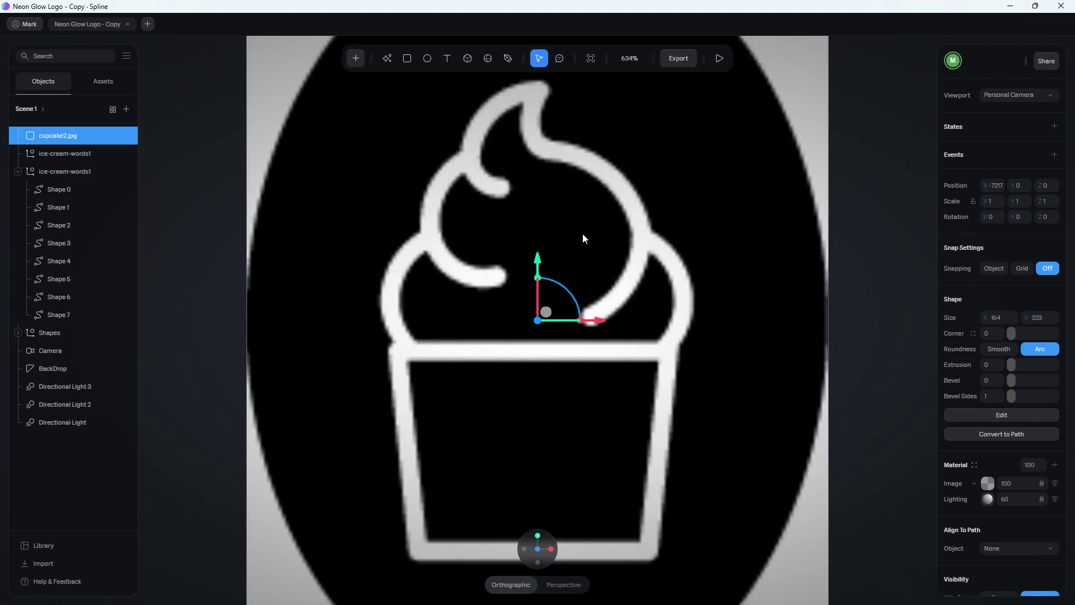
{"action": "scroll", "coordinate": [504, 370], "scroll_direction": "up", "scroll_amount": 1}
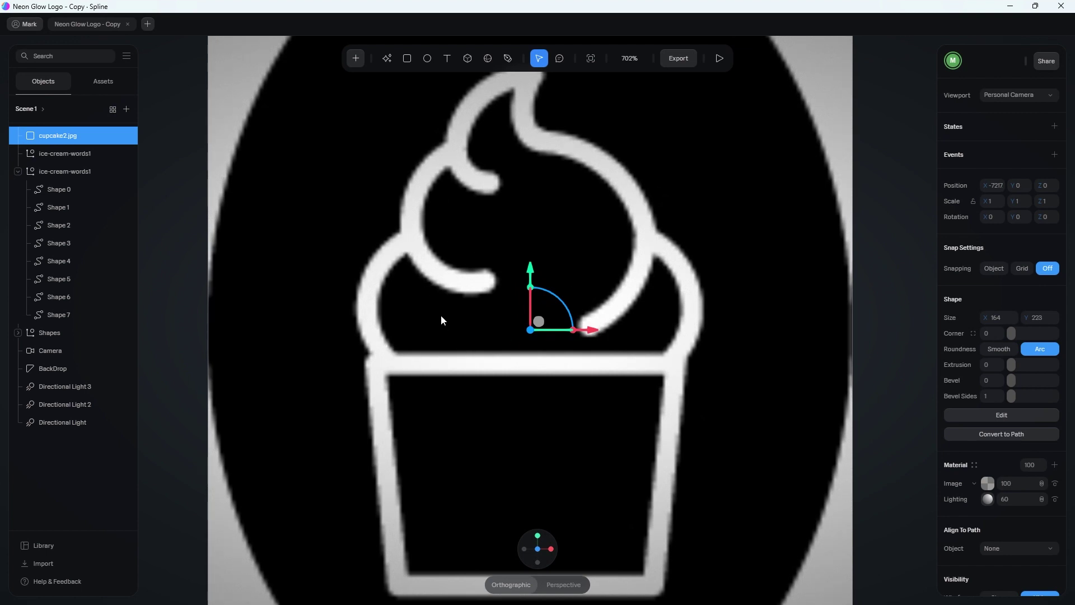
Step: Draw a closed four-point path over the cup outline of the cupcake image, about 75 by 57 in size
{"action": "left_click", "coordinate": [358, 63]}
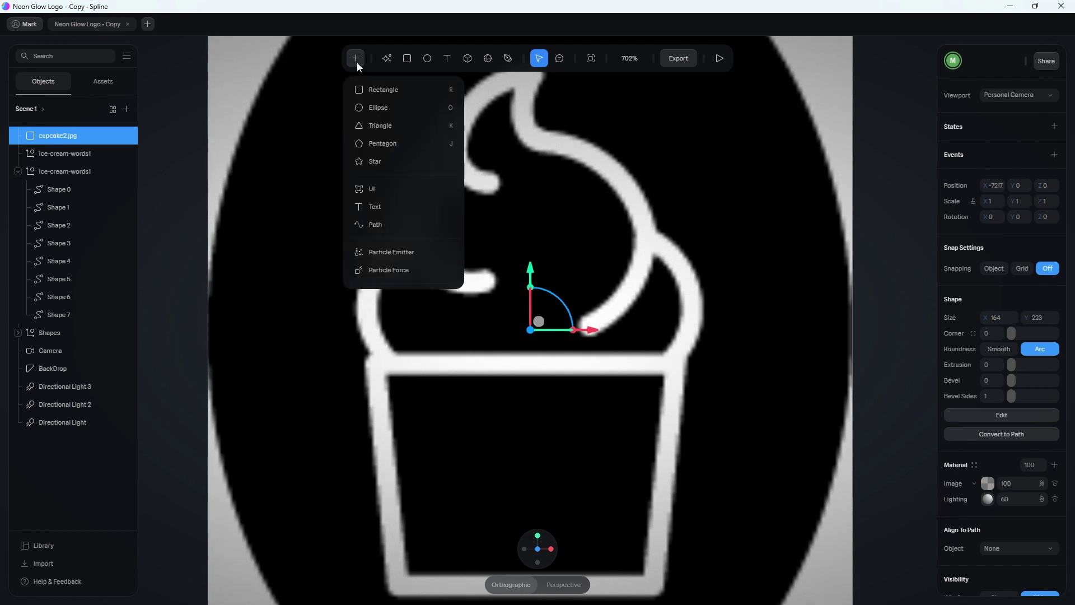
{"action": "left_click", "coordinate": [378, 226]}
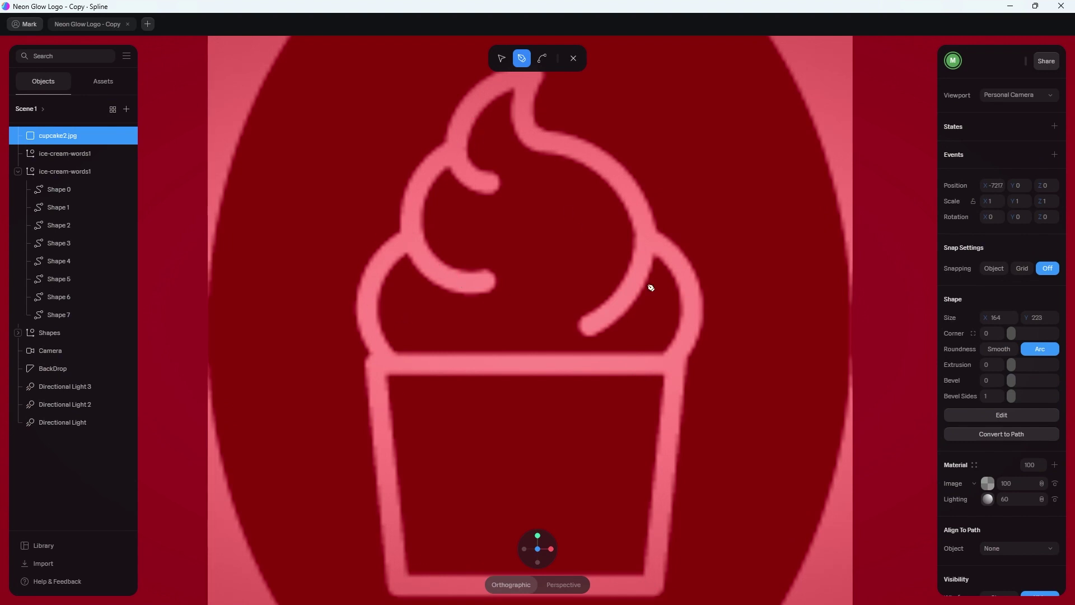
{"action": "left_click", "coordinate": [379, 367]}
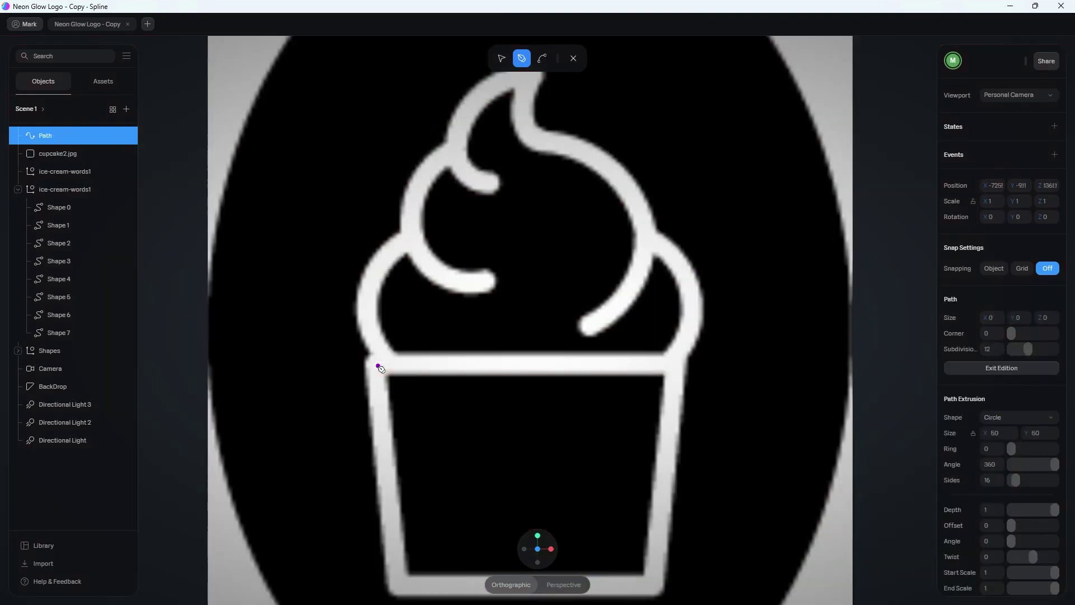
{"action": "left_click", "coordinate": [675, 374]}
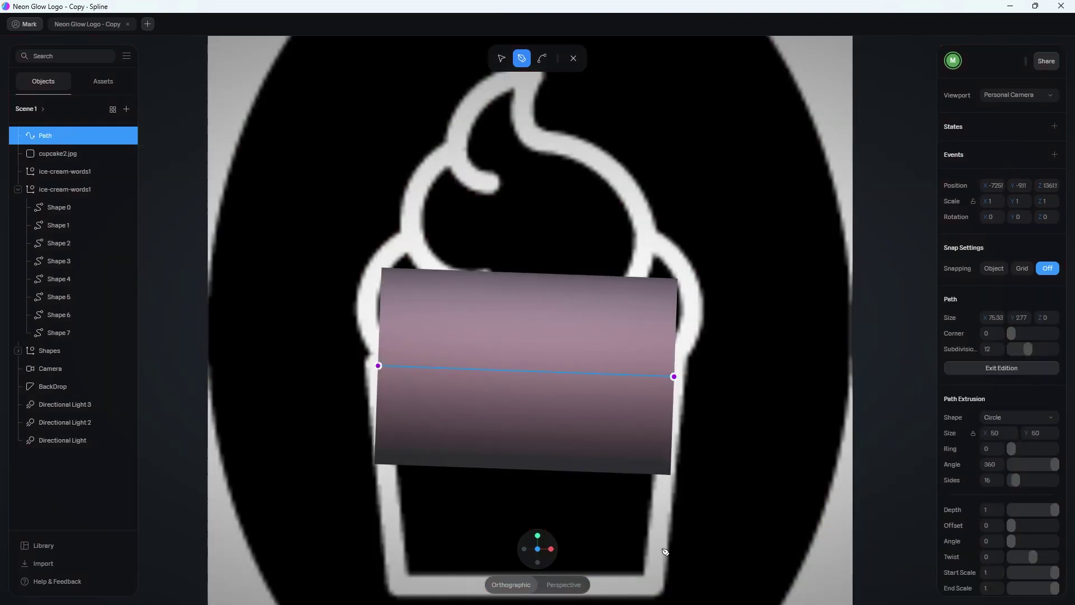
{"action": "left_click", "coordinate": [649, 588]}
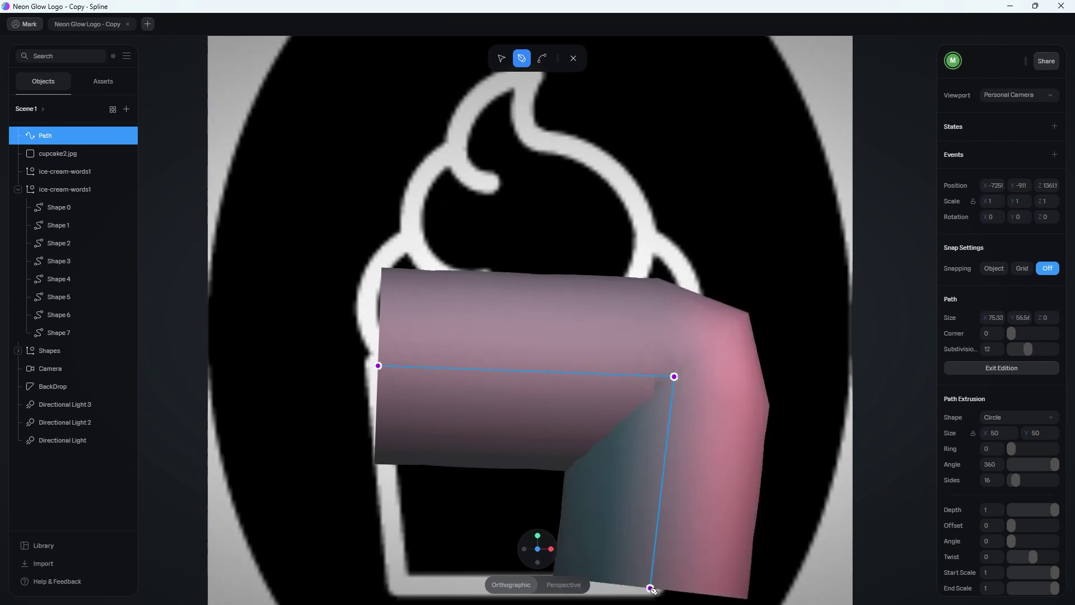
{"action": "left_click", "coordinate": [398, 585]}
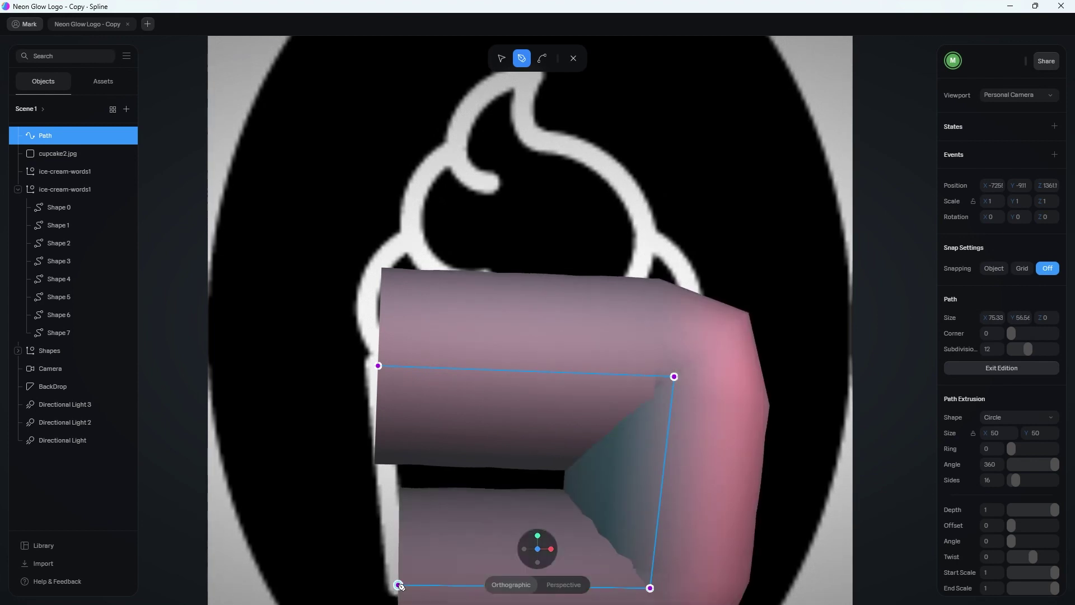
{"action": "left_click", "coordinate": [378, 365]}
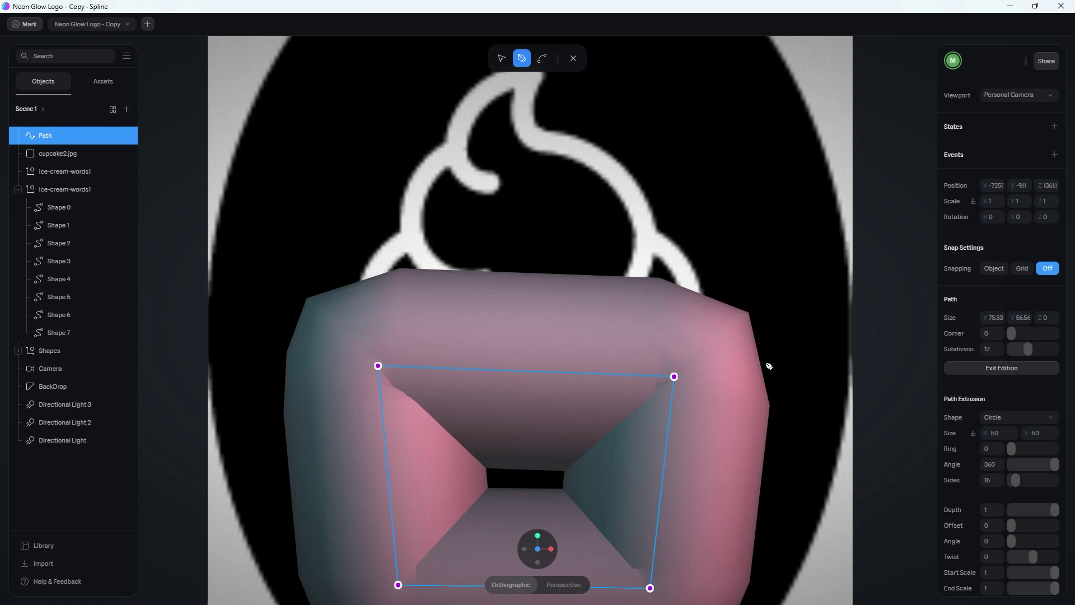
Step: Set the cup path's subdivisions to 30 and its circular extrusion size to 6 by 6
{"action": "scroll", "coordinate": [769, 366], "scroll_direction": "down", "scroll_amount": 5}
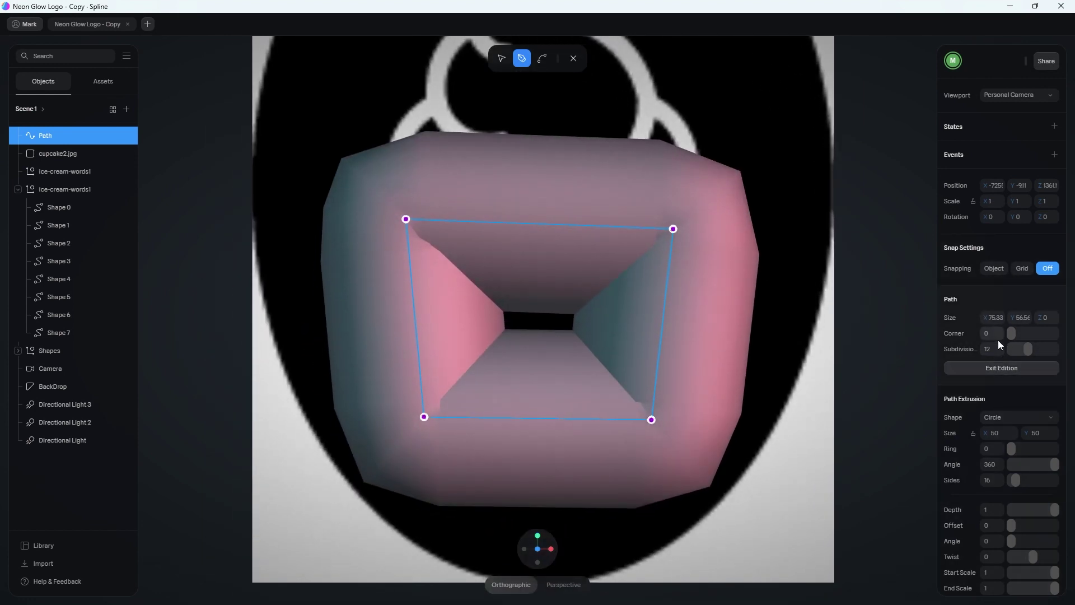
{"action": "left_click_drag", "start_coordinate": [1028, 348], "coordinate": [1039, 349]}
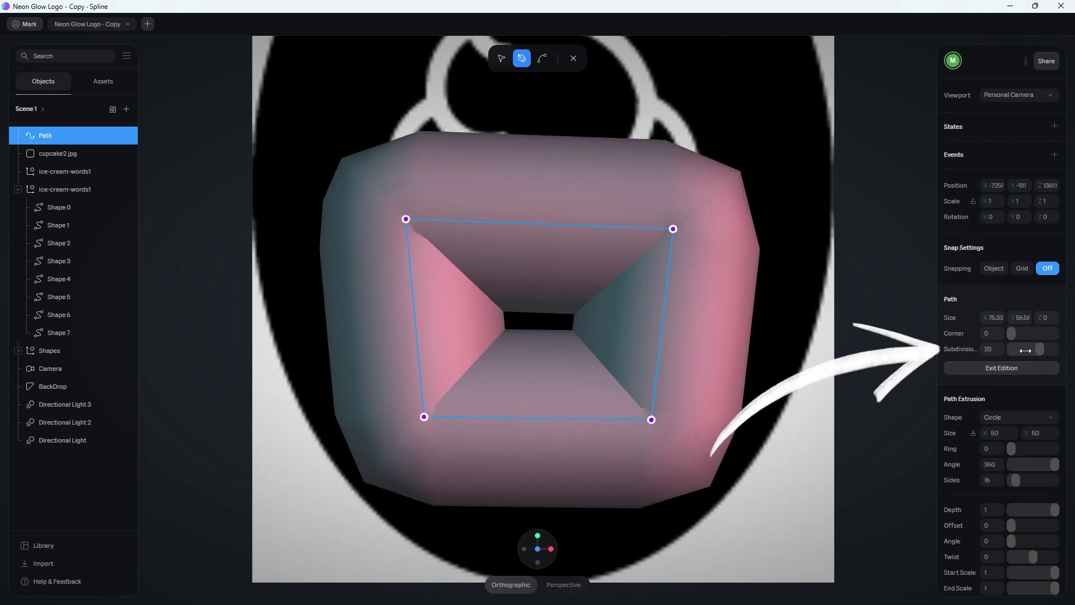
{"action": "left_click_drag", "start_coordinate": [1025, 351], "coordinate": [1055, 350]}
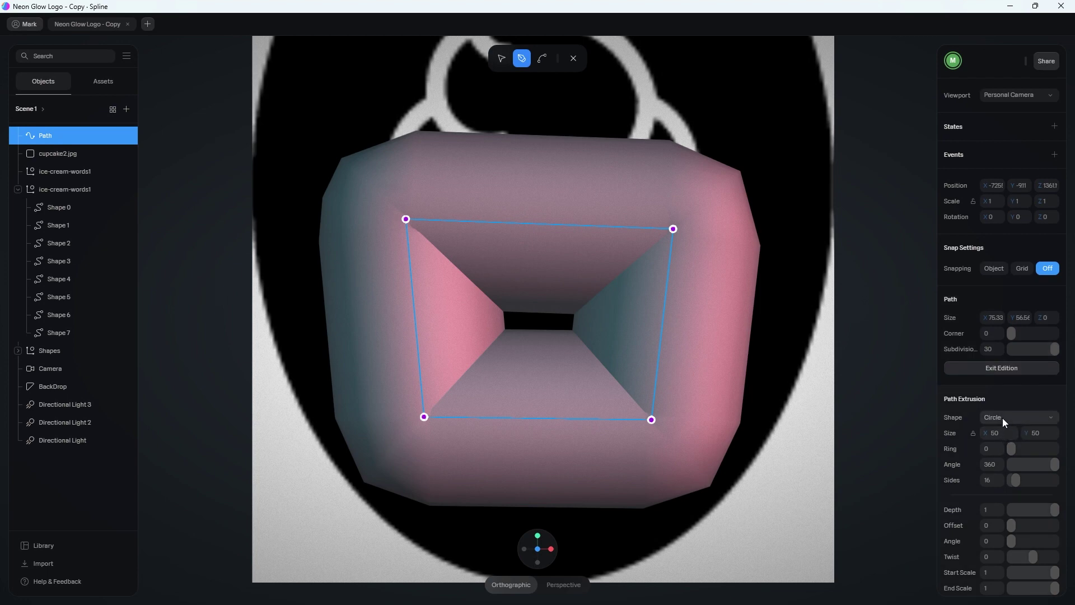
{"action": "scroll", "coordinate": [1002, 418], "scroll_direction": "down", "scroll_amount": 2}
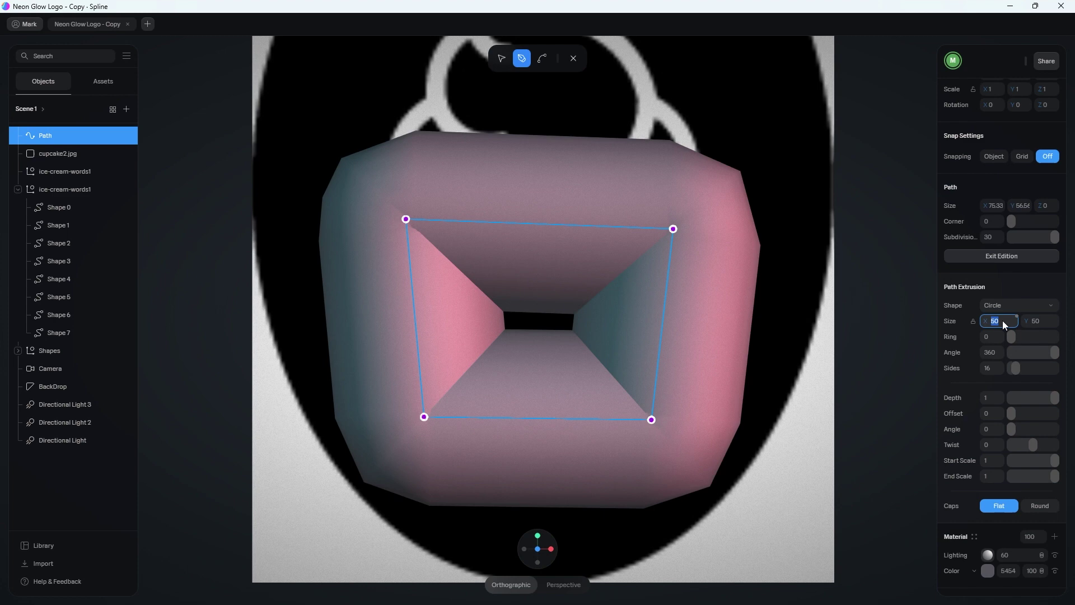
{"action": "key", "text": "Return"}
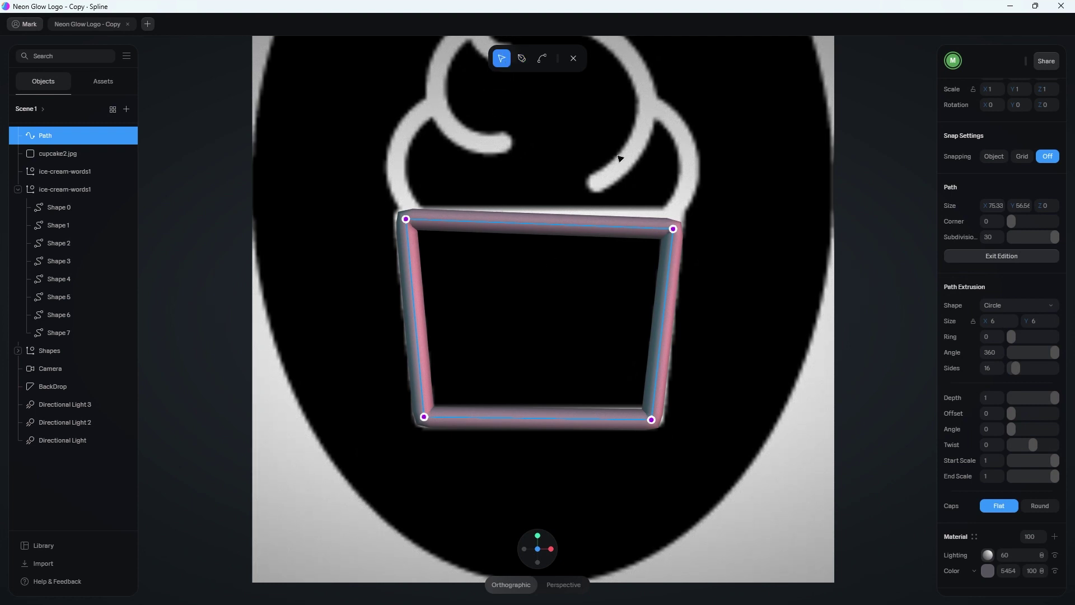
Step: Move the cup path's upper-right and lower-right points so they line up with the cup corners in the image
{"action": "left_click", "coordinate": [673, 229]}
{"action": "left_click_drag", "start_coordinate": [673, 229], "coordinate": [677, 205]}
{"action": "left_click_drag", "start_coordinate": [652, 417], "coordinate": [658, 413]}
Step: Round all four corners of the cup path with the Bend tool
{"action": "left_click", "coordinate": [546, 62]}
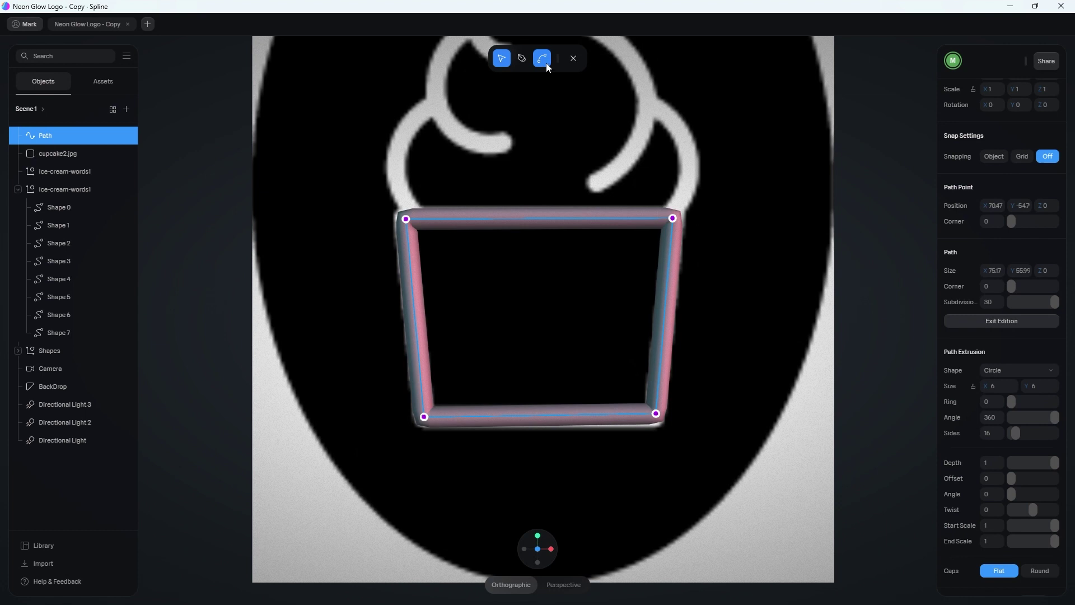
{"action": "left_click", "coordinate": [543, 59]}
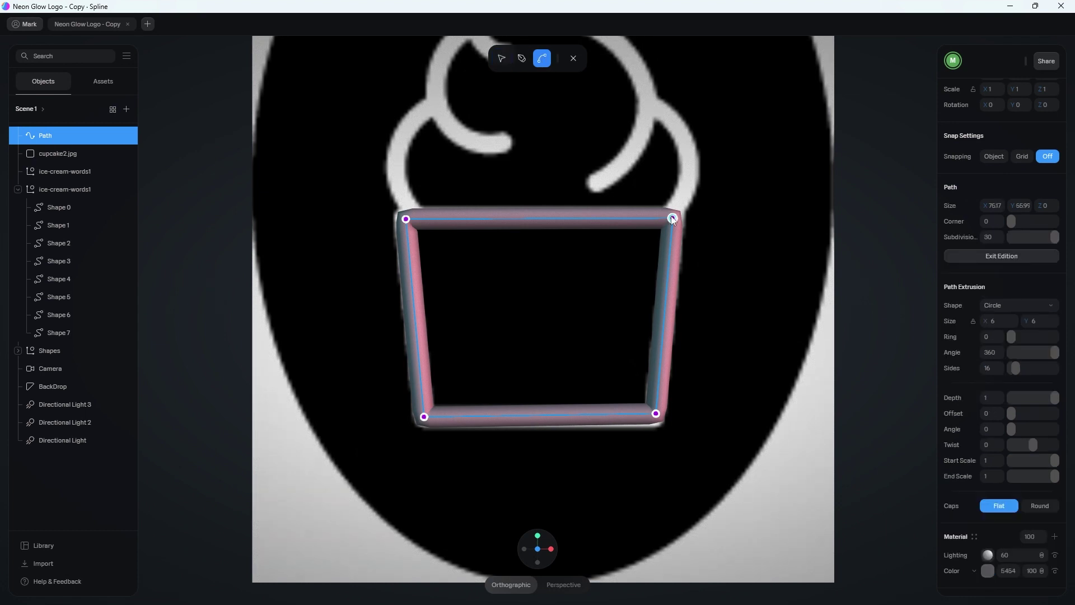
{"action": "left_click_drag", "start_coordinate": [674, 220], "coordinate": [684, 219]}
{"action": "left_click_drag", "start_coordinate": [408, 218], "coordinate": [414, 209]}
{"action": "left_click_drag", "start_coordinate": [424, 416], "coordinate": [431, 428]}
{"action": "left_click_drag", "start_coordinate": [656, 413], "coordinate": [650, 424]}
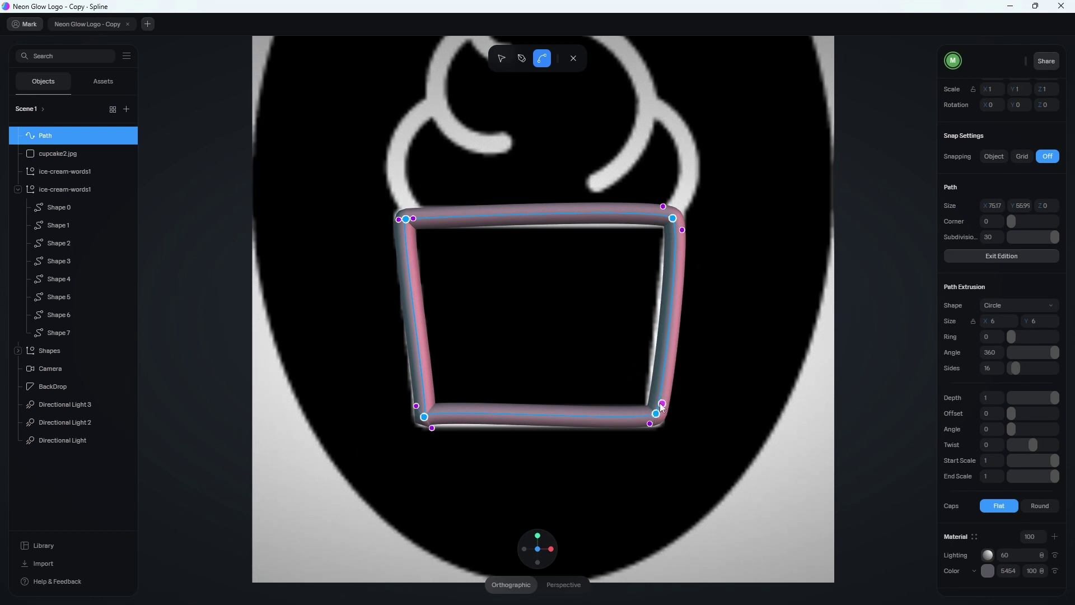
Step: Fine-tune the cup path's corner points and curve handles to follow the traced outline, and finish editing the path
{"action": "left_click", "coordinate": [503, 59]}
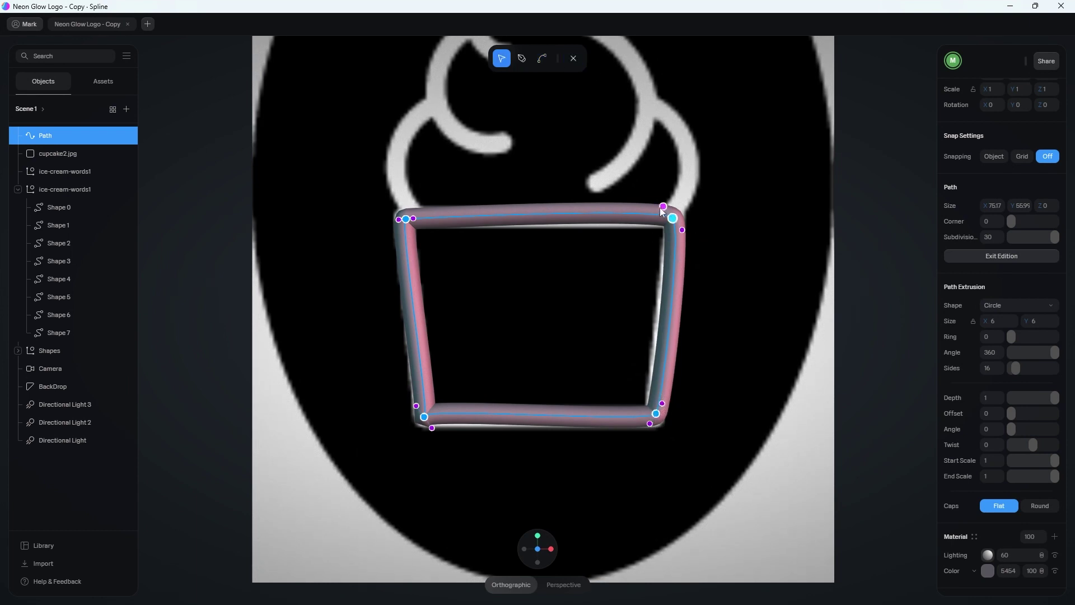
{"action": "mouse_move", "coordinate": [661, 211]}
{"action": "left_mouse_down"}
{"action": "mouse_move", "coordinate": [669, 227]}
{"action": "mouse_move", "coordinate": [674, 211]}
{"action": "left_mouse_up"}
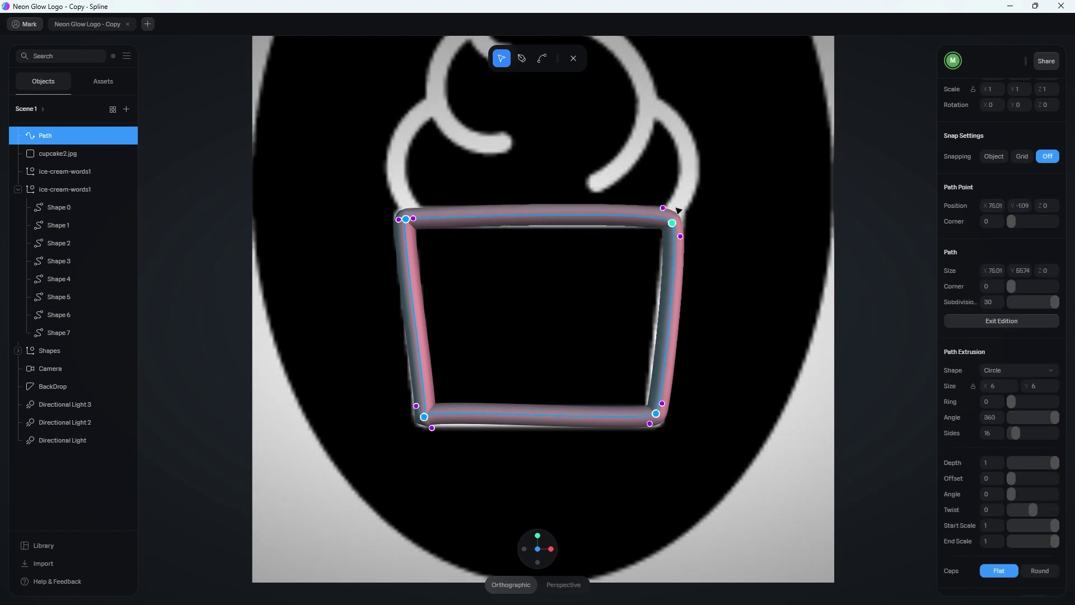
{"action": "left_click", "coordinate": [656, 413]}
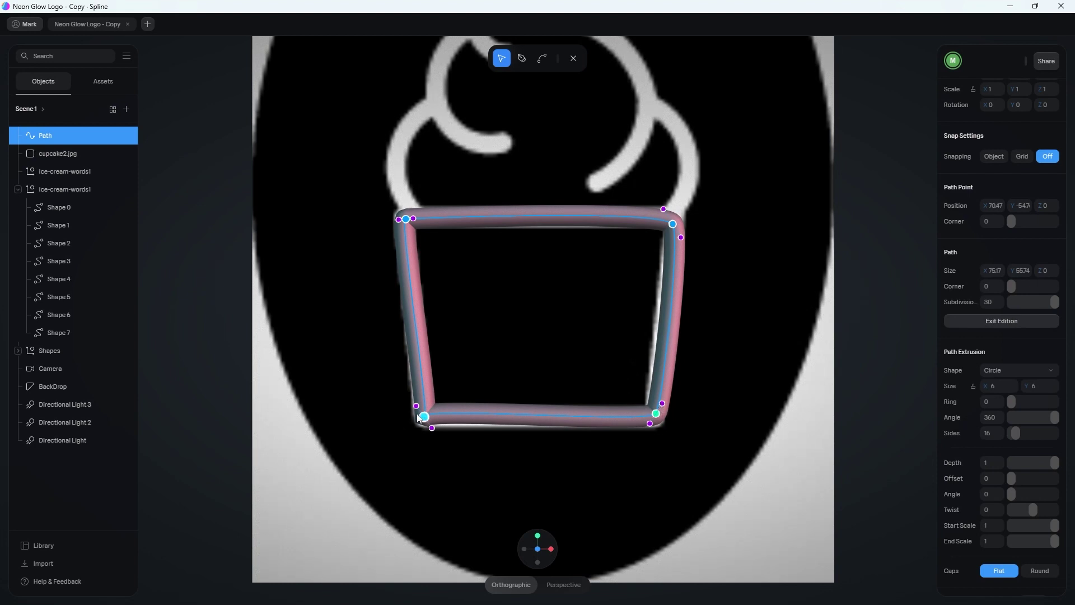
{"action": "mouse_move", "coordinate": [431, 427]}
{"action": "left_mouse_down"}
{"action": "mouse_move", "coordinate": [402, 436]}
{"action": "mouse_move", "coordinate": [417, 419]}
{"action": "mouse_move", "coordinate": [438, 423]}
{"action": "left_mouse_up"}
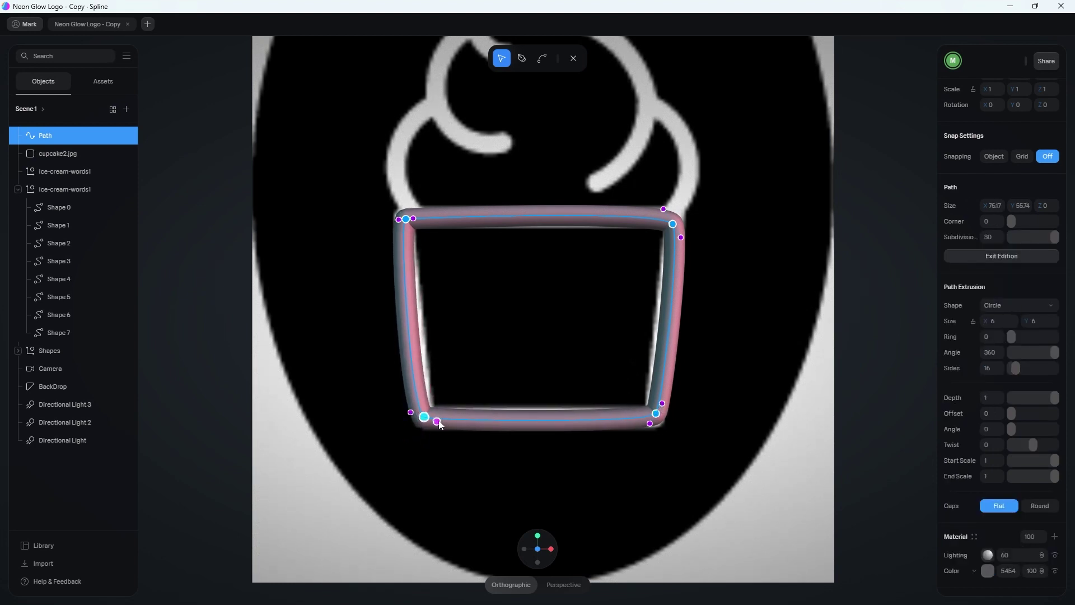
{"action": "left_click", "coordinate": [424, 417]}
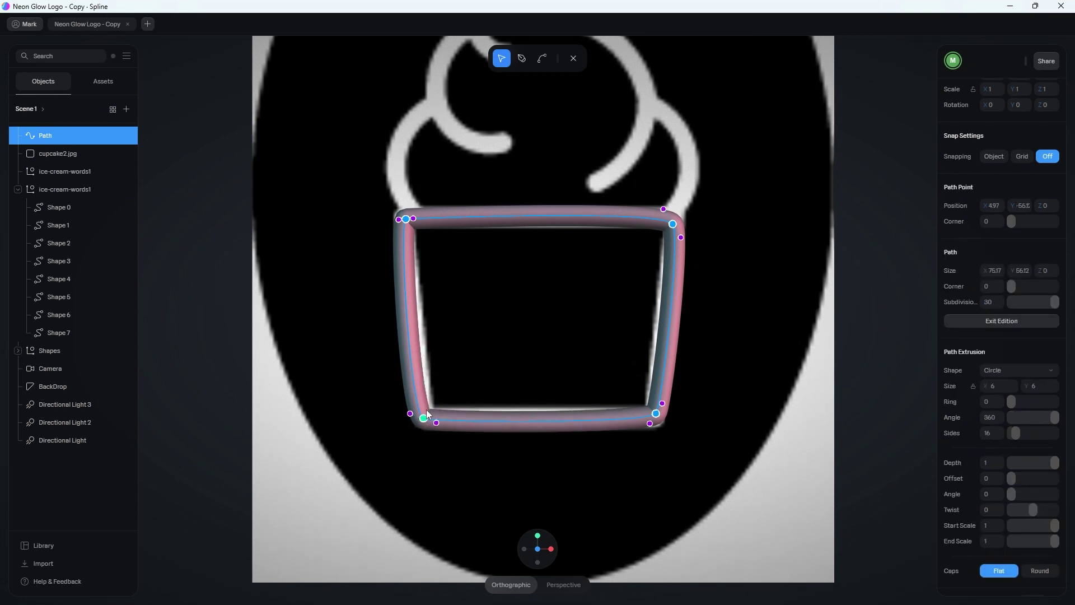
{"action": "left_click_drag", "start_coordinate": [409, 212], "coordinate": [411, 209]}
{"action": "scroll", "coordinate": [541, 309], "scroll_direction": "up", "scroll_amount": 2}
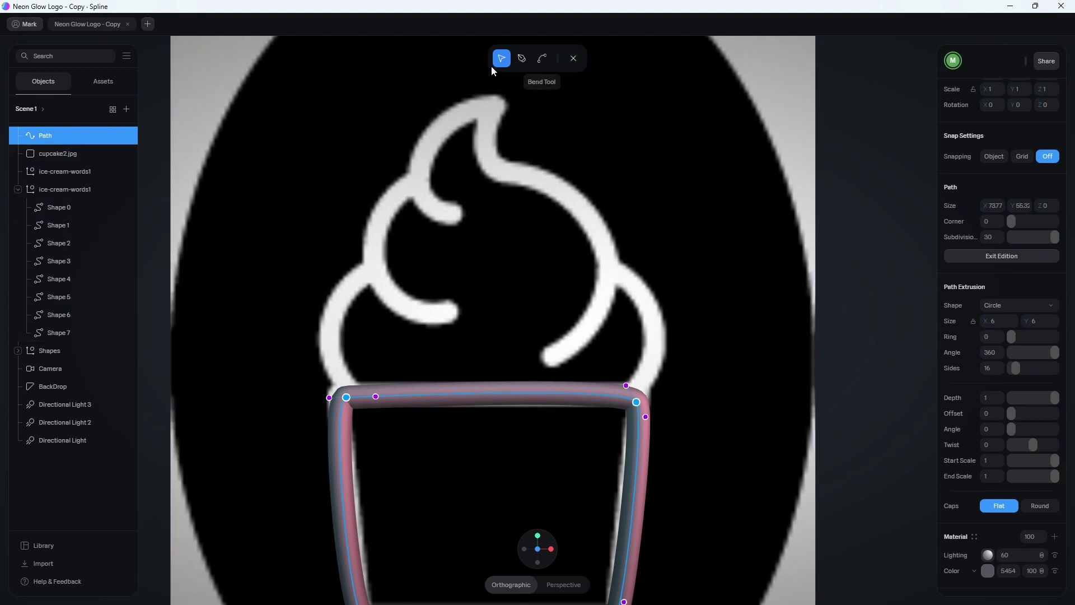
{"action": "left_click", "coordinate": [573, 59]}
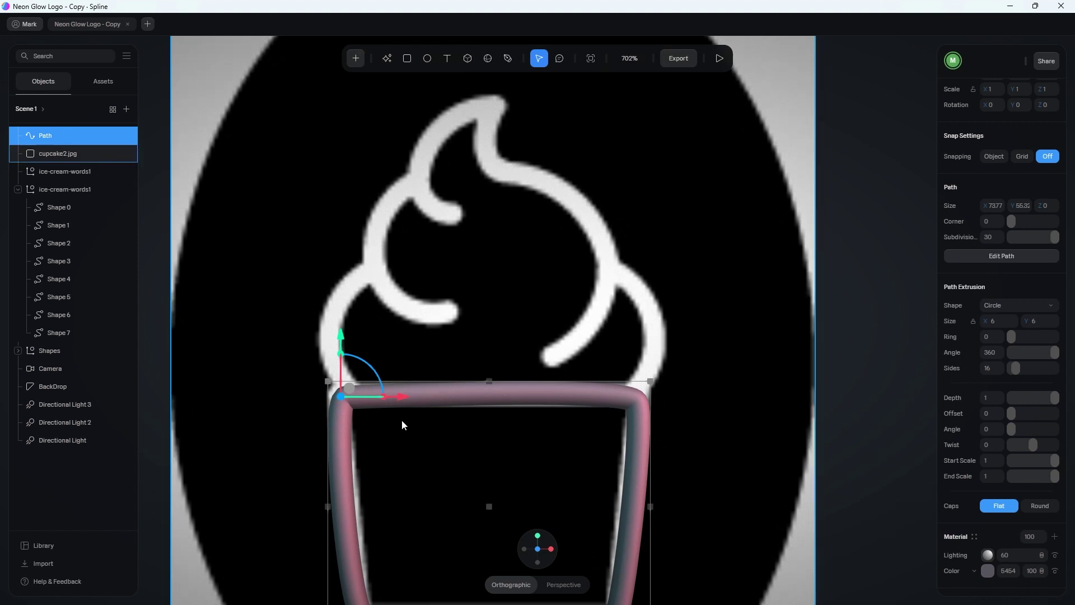
Step: Draw a new two-point curved path from the cup's upper-left corner up to the left end of the swirl
{"action": "left_click", "coordinate": [356, 59]}
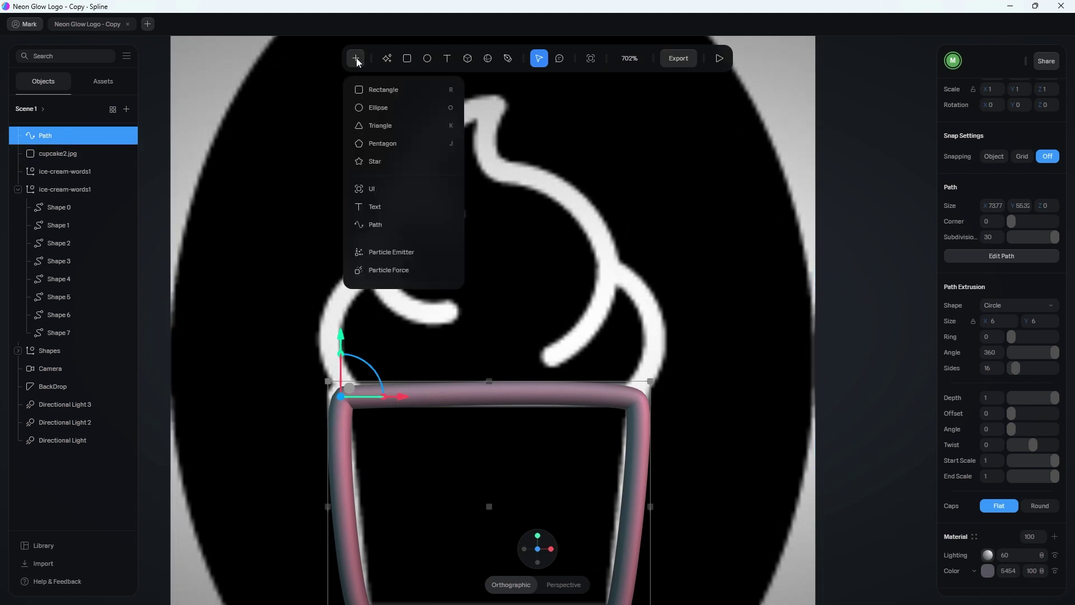
{"action": "left_click", "coordinate": [414, 227]}
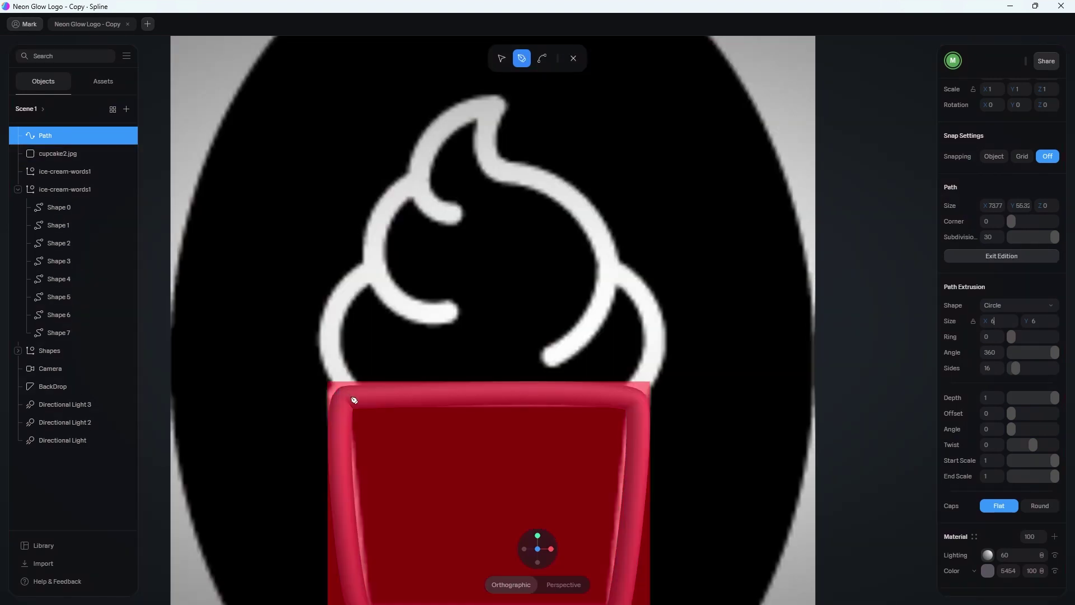
{"action": "left_click", "coordinate": [352, 397]}
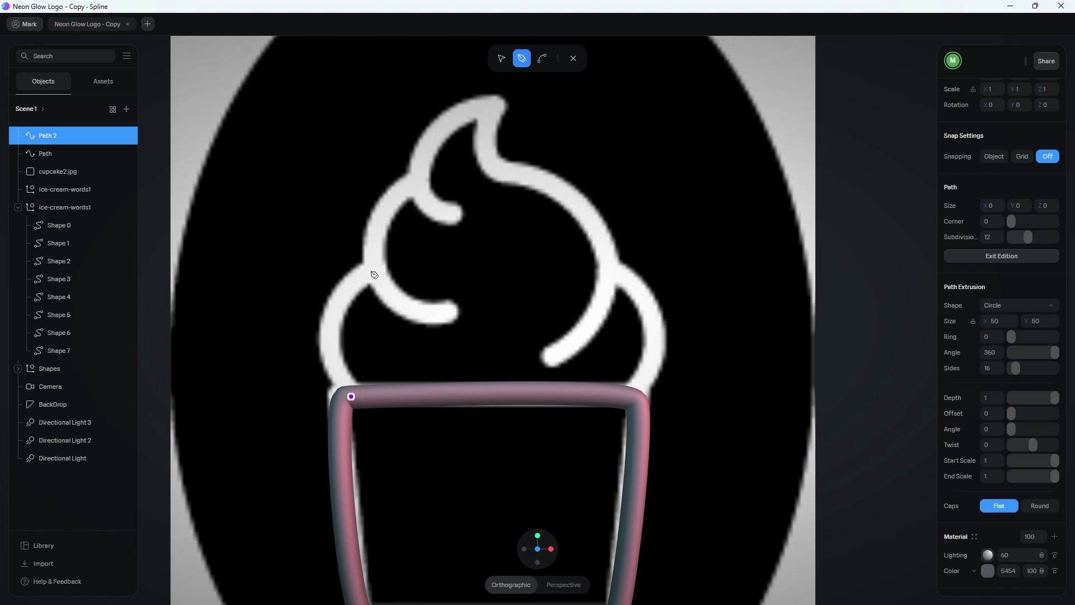
{"action": "left_click_drag", "start_coordinate": [373, 282], "coordinate": [407, 274]}
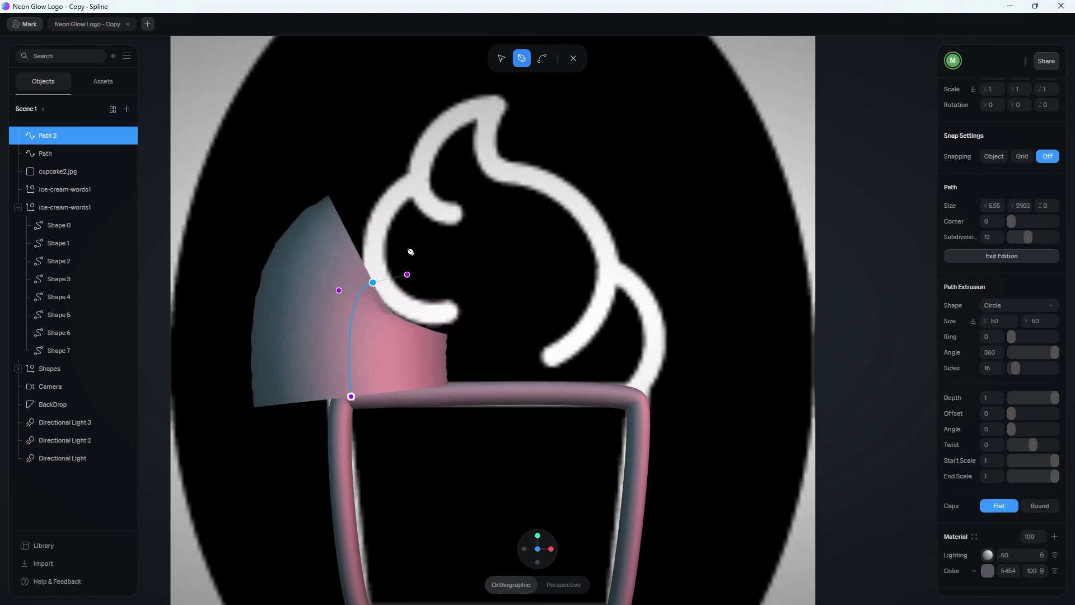
Step: Set the new curved path's subdivisions to 30 and its extrusion size to 6 by 6
{"action": "left_click", "coordinate": [992, 234]}
{"action": "type", "text": "30"}
{"action": "left_click", "coordinate": [991, 319]}
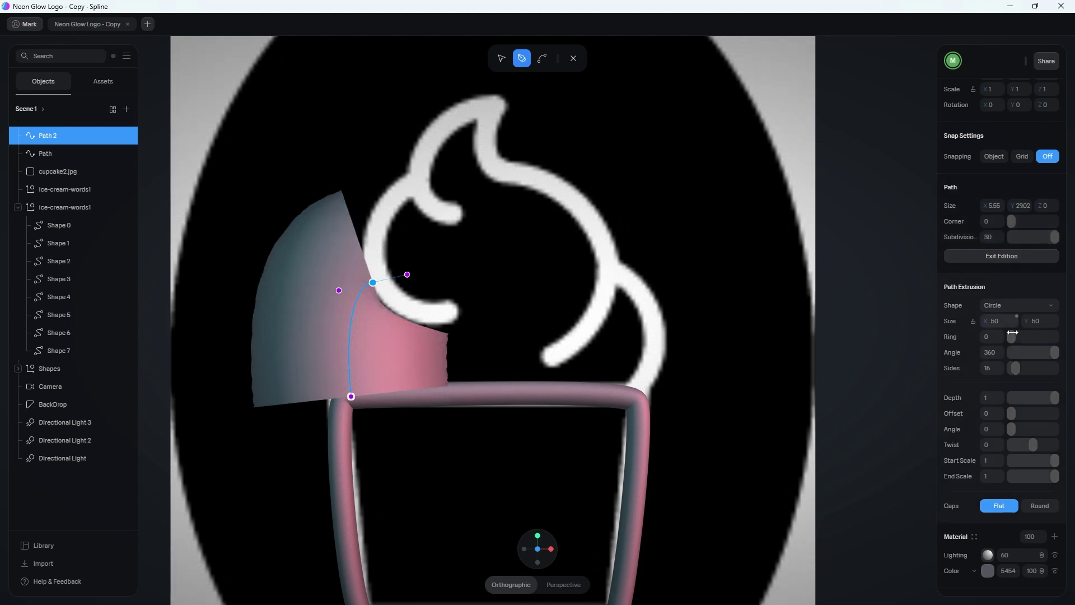
{"action": "type", "text": "6"}
{"action": "key", "text": "Return"}
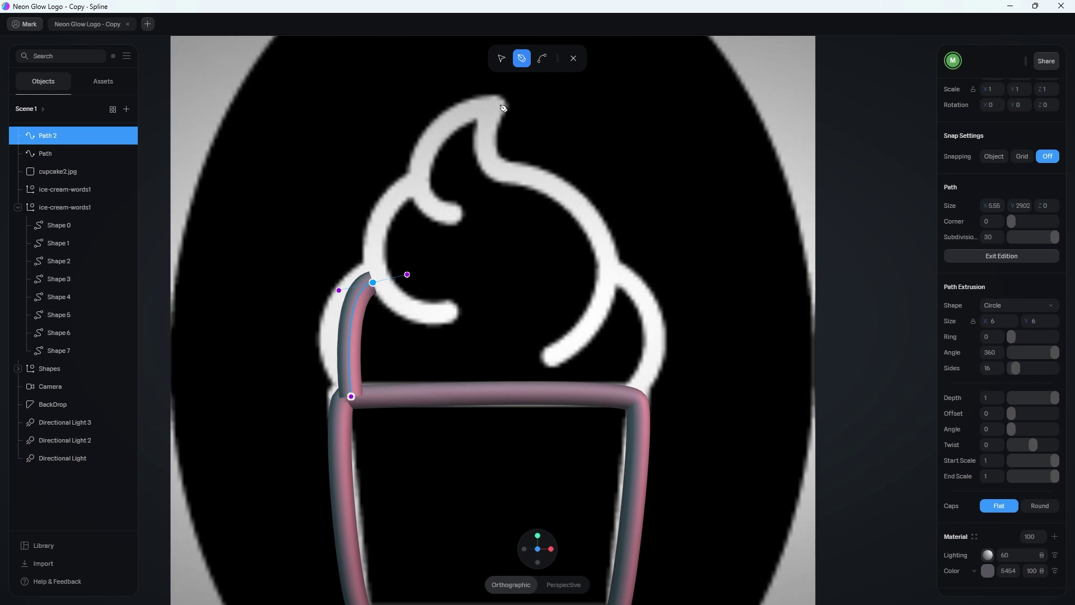
Step: Reposition the curved path's end points and handle so it follows the left bulge of the ice cream, about 9 by 32
{"action": "left_click", "coordinate": [502, 59]}
{"action": "left_click_drag", "start_coordinate": [351, 396], "coordinate": [345, 394]}
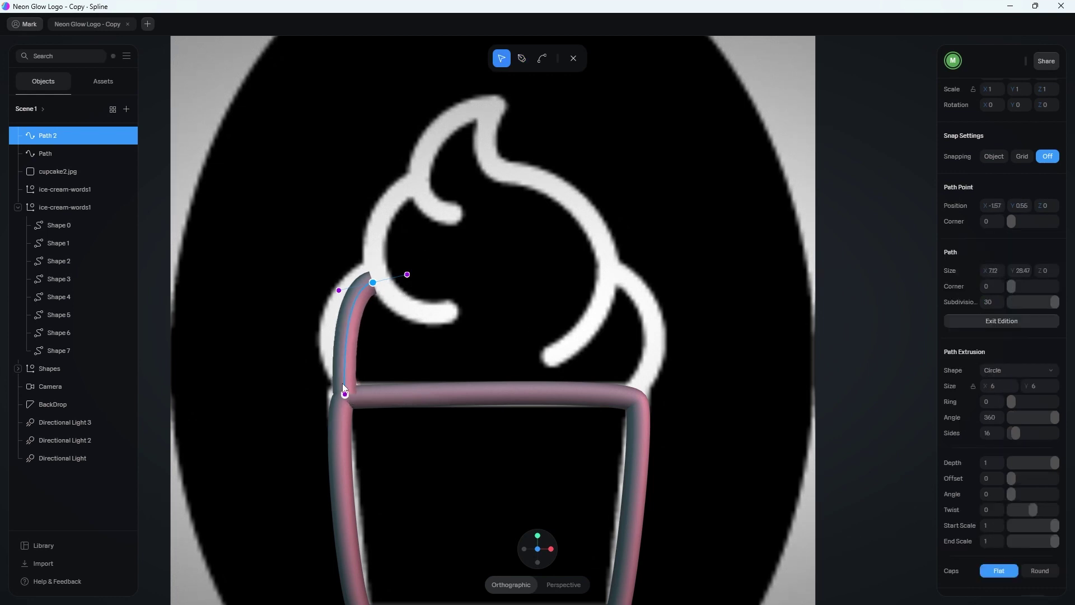
{"action": "left_click_drag", "start_coordinate": [372, 283], "coordinate": [296, 298]}
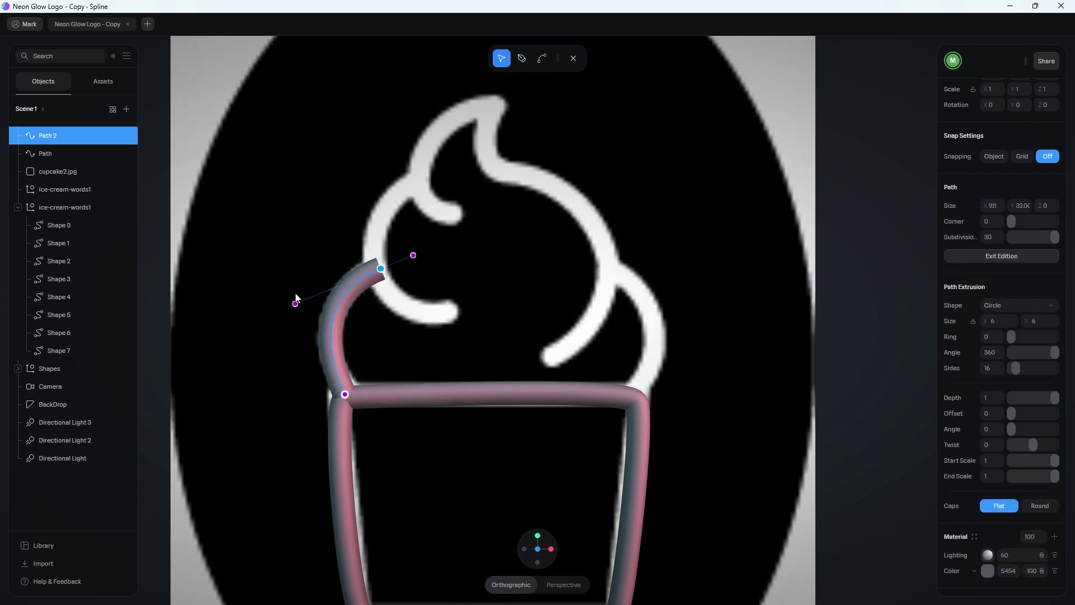
Step: Give the left bulge path round caps and finish editing it
{"action": "scroll", "coordinate": [995, 456], "scroll_direction": "down", "scroll_amount": 3}
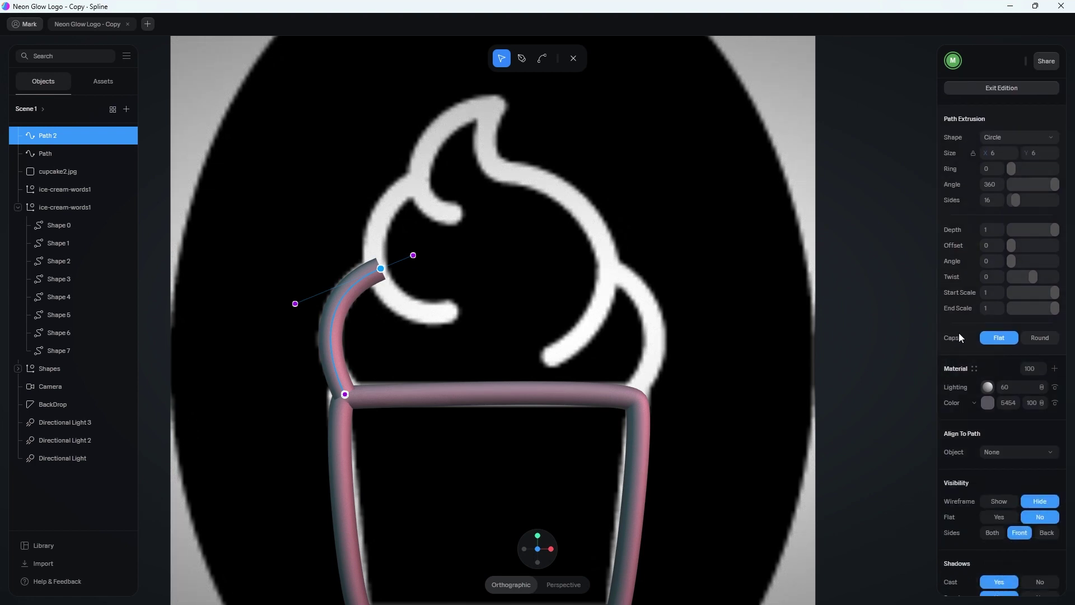
{"action": "left_click", "coordinate": [1040, 339]}
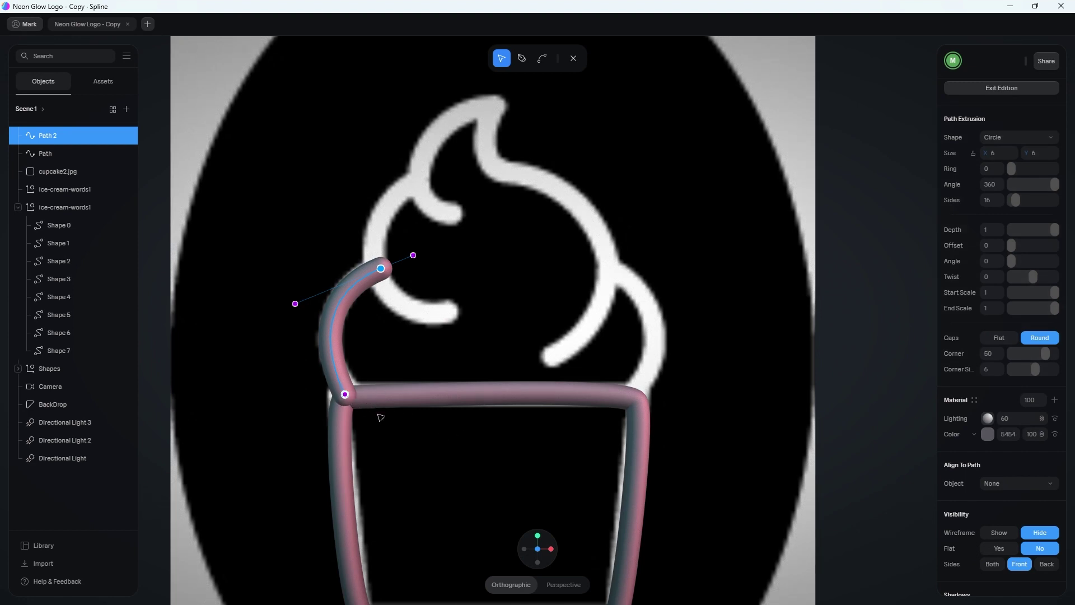
{"action": "key", "text": "Escape"}
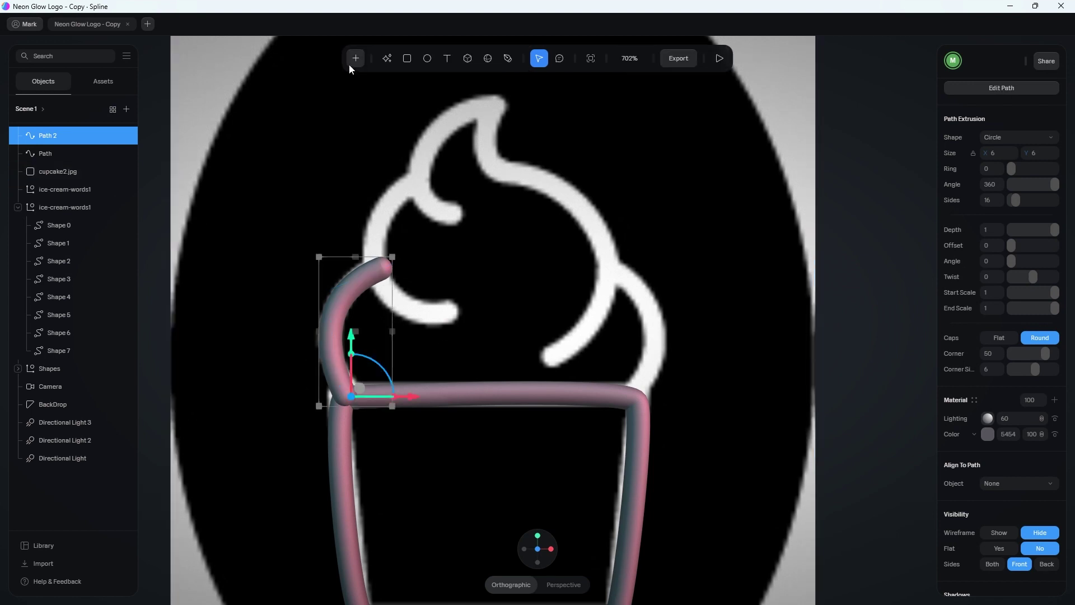
Step: Draw a new two-point curved path from the inner end of the middle curl up to its junction with the upper swirl
{"action": "left_click", "coordinate": [355, 58]}
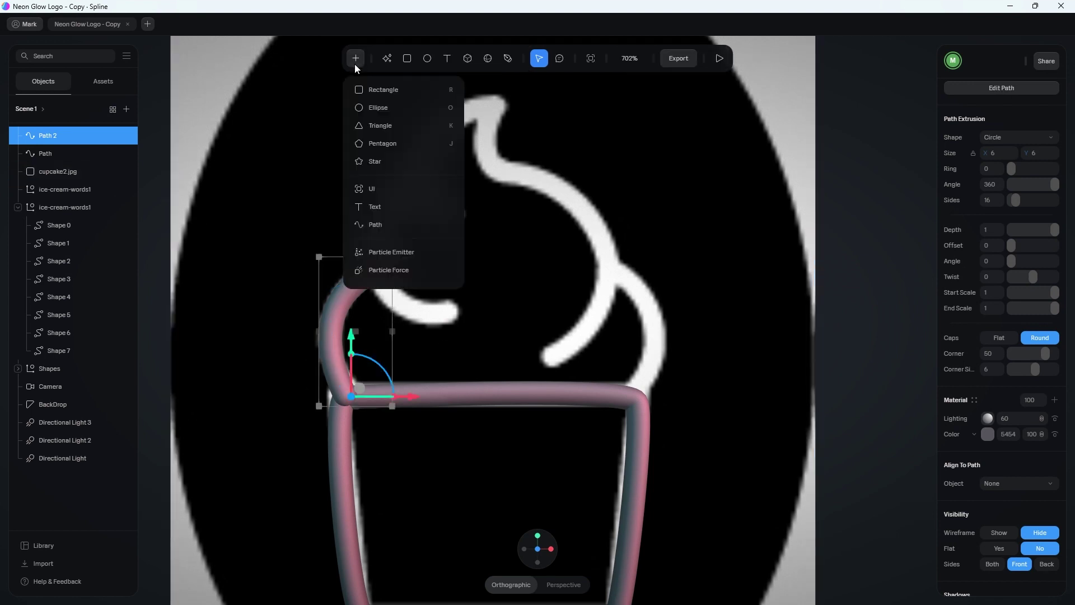
{"action": "left_click", "coordinate": [389, 225]}
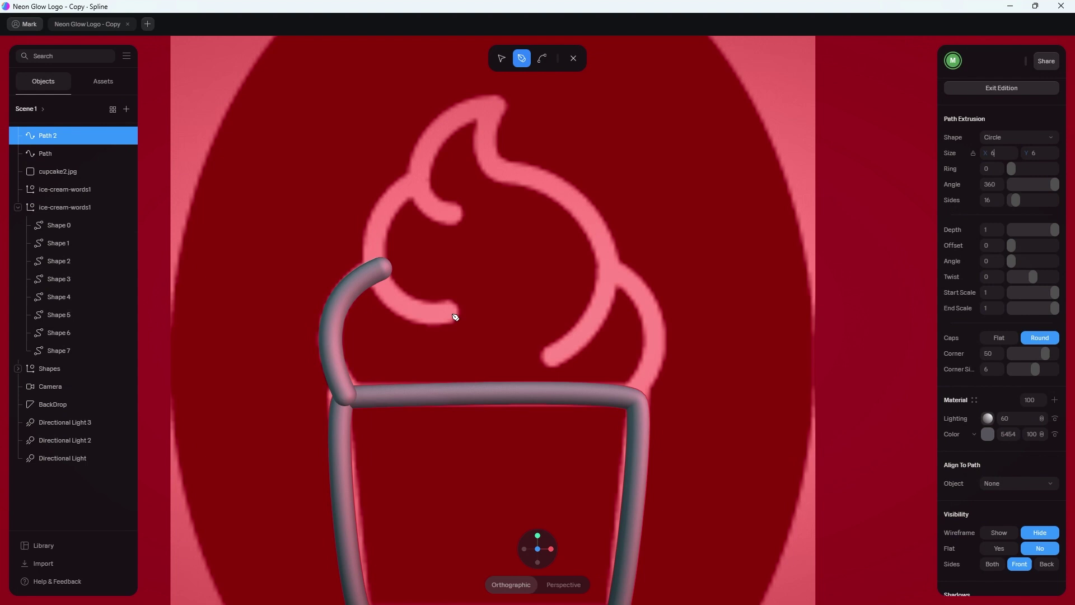
{"action": "left_click", "coordinate": [454, 314]}
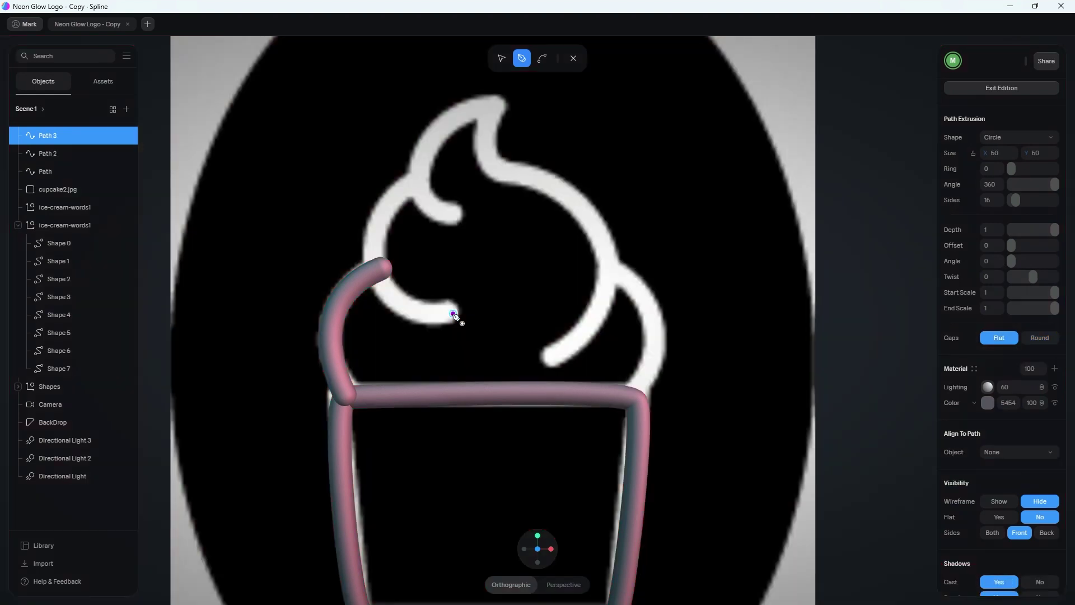
{"action": "left_click", "coordinate": [416, 199]}
{"action": "left_click_drag", "start_coordinate": [423, 182], "coordinate": [444, 162]}
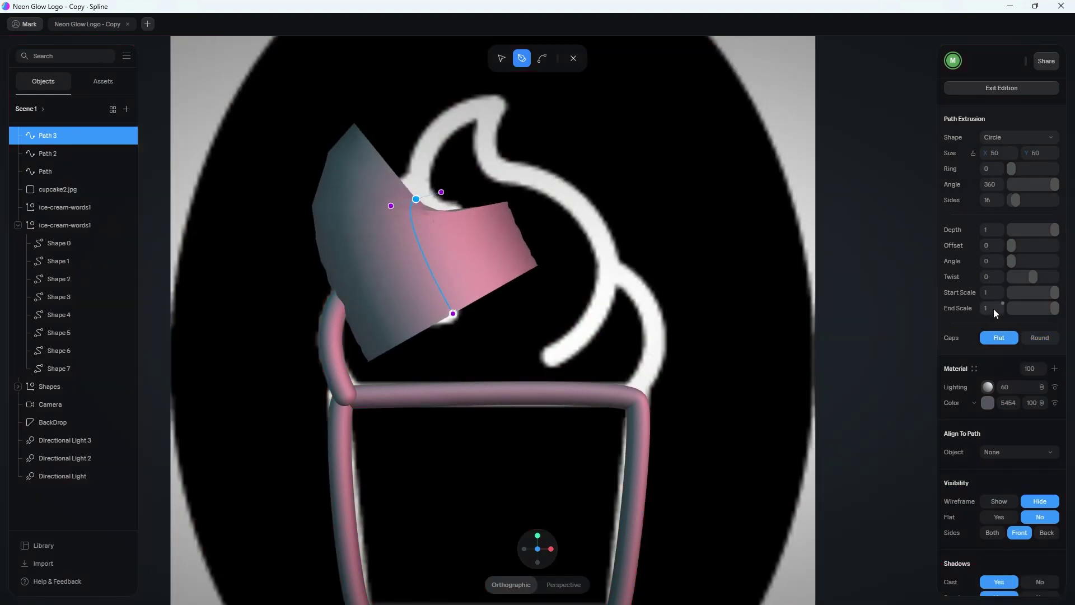
Step: Set the middle curl path's subdivisions to 30 and its extrusion size to 6 by 6
{"action": "scroll", "coordinate": [996, 232], "scroll_direction": "up", "scroll_amount": 3}
{"action": "type", "text": "30"}
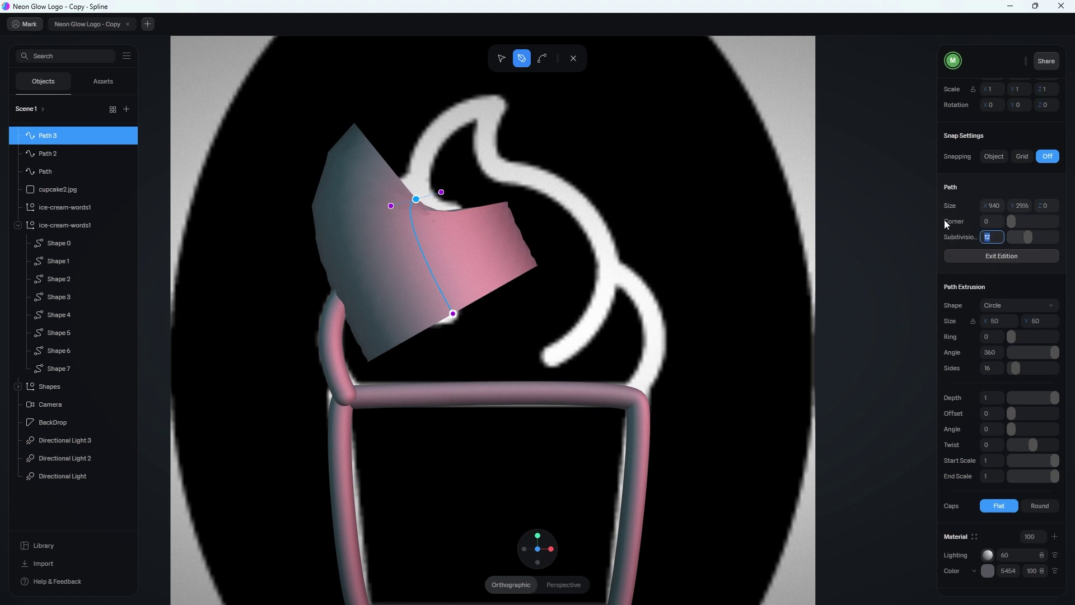
{"action": "key", "text": "Return"}
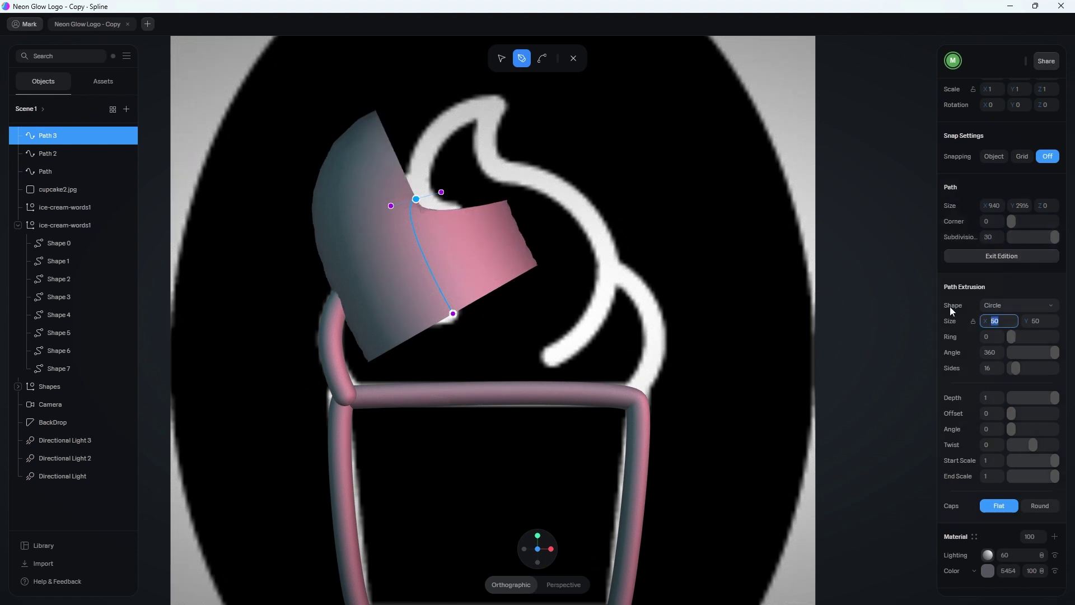
{"action": "type", "text": "6"}
{"action": "key", "text": "Return"}
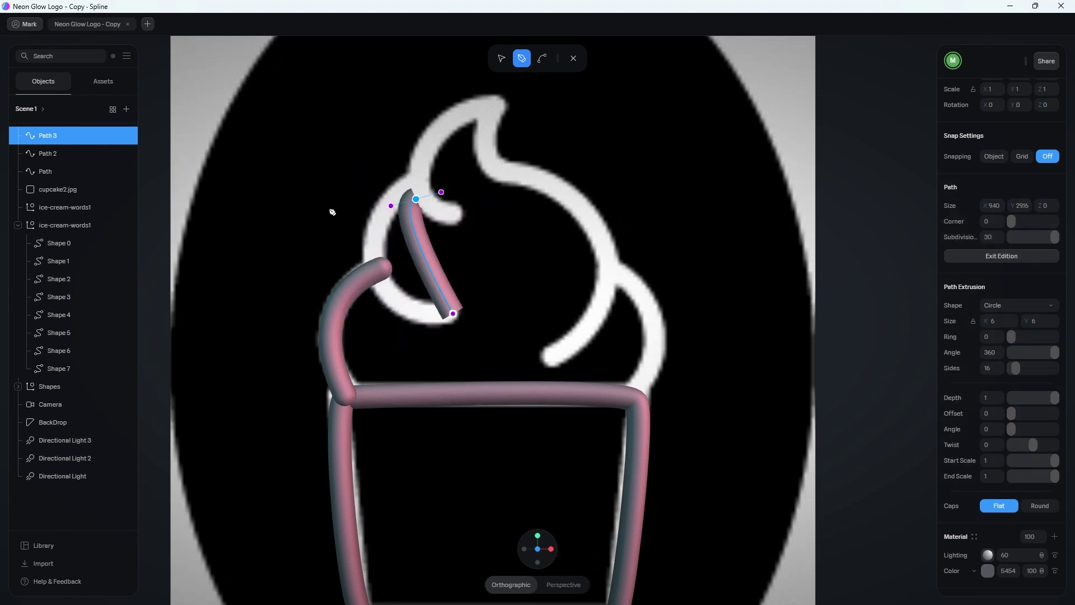
Step: Reshape the path's end points and handle to follow the middle curl, about 7 by 36, and give it round caps
{"action": "left_click", "coordinate": [501, 58]}
{"action": "left_click_drag", "start_coordinate": [416, 199], "coordinate": [295, 285]}
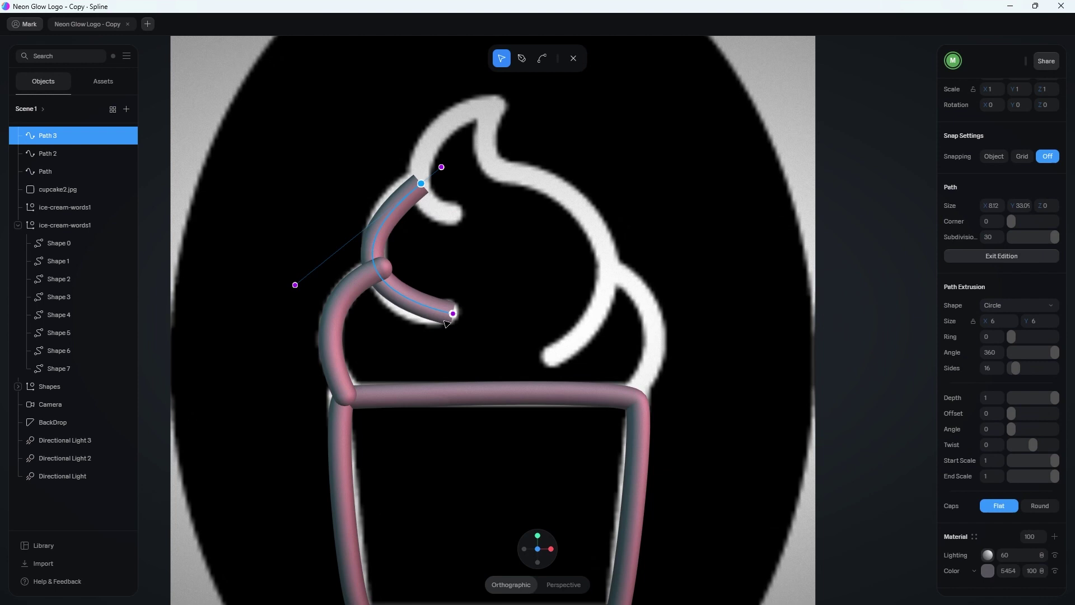
{"action": "left_click_drag", "start_coordinate": [452, 313], "coordinate": [457, 316]}
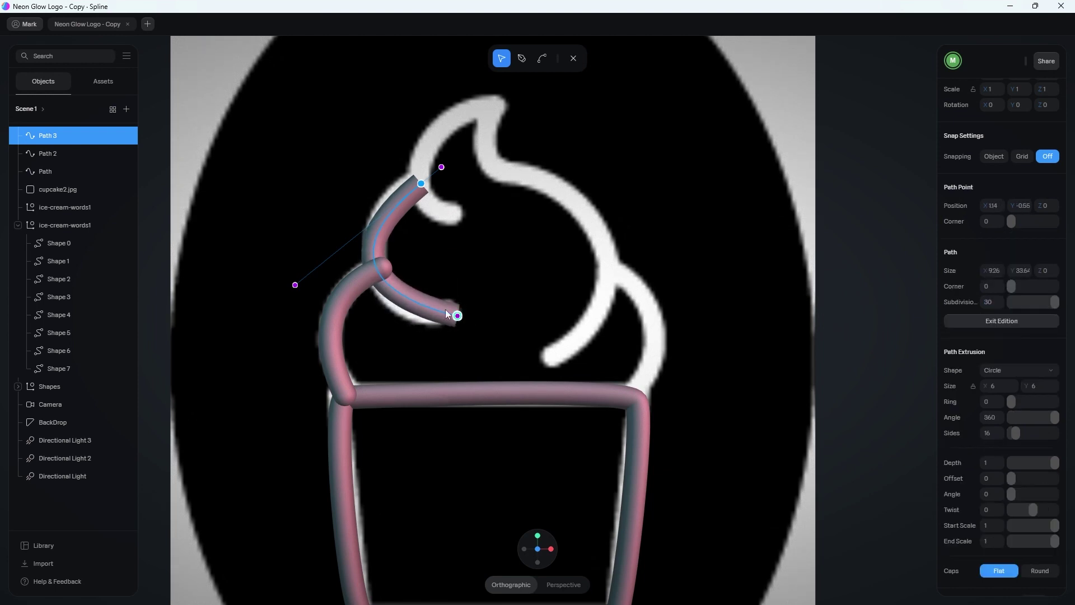
{"action": "left_click_drag", "start_coordinate": [421, 183], "coordinate": [427, 163]}
{"action": "left_click_drag", "start_coordinate": [457, 315], "coordinate": [452, 311]}
{"action": "scroll", "coordinate": [1033, 466], "scroll_direction": "down", "scroll_amount": 1}
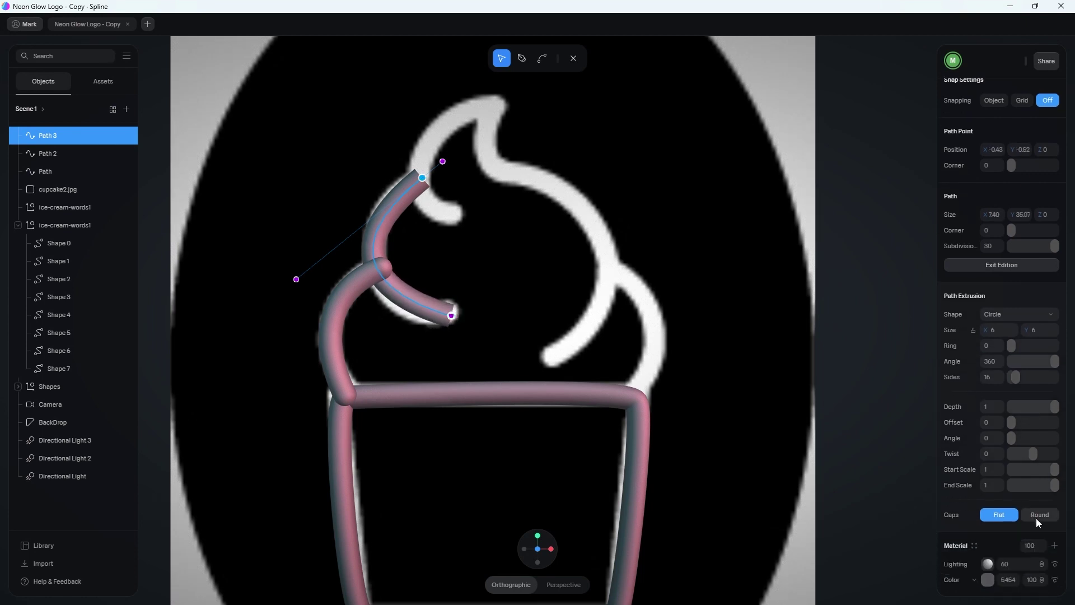
{"action": "left_click", "coordinate": [1038, 515]}
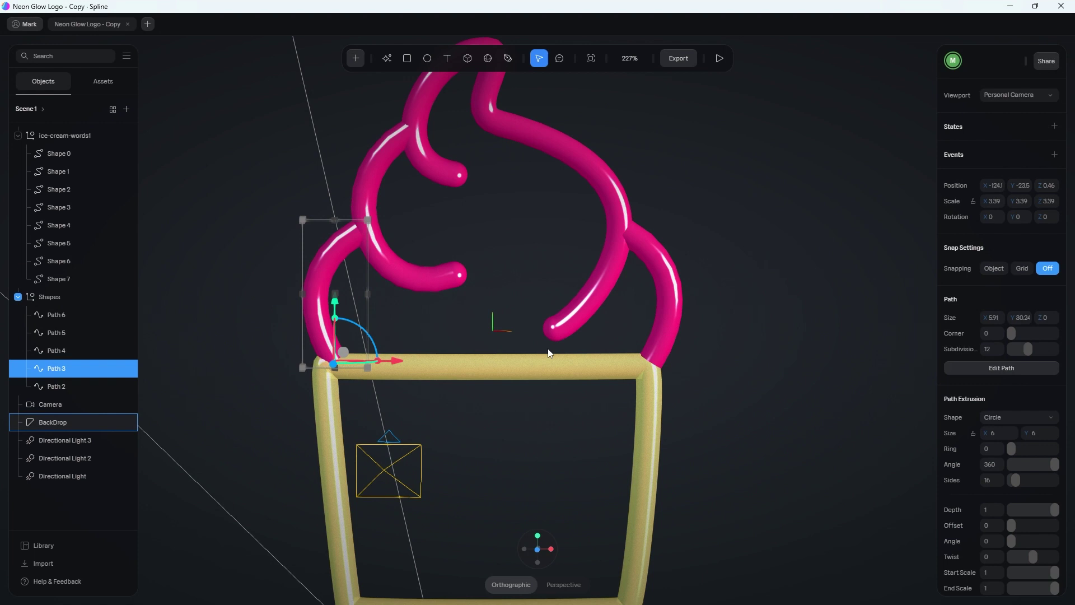
Step: Try to scale the middle curl path of the finished pink logo along its depth and undo the change
{"action": "right_click_drag", "start_coordinate": [410, 400], "coordinate": [438, 424]}
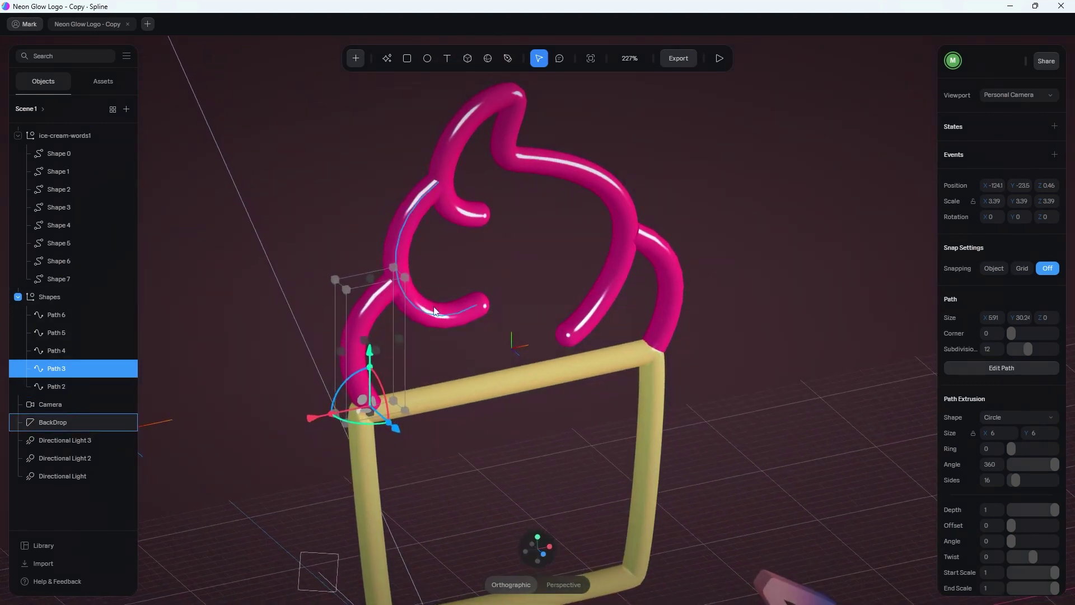
{"action": "left_click", "coordinate": [434, 314]}
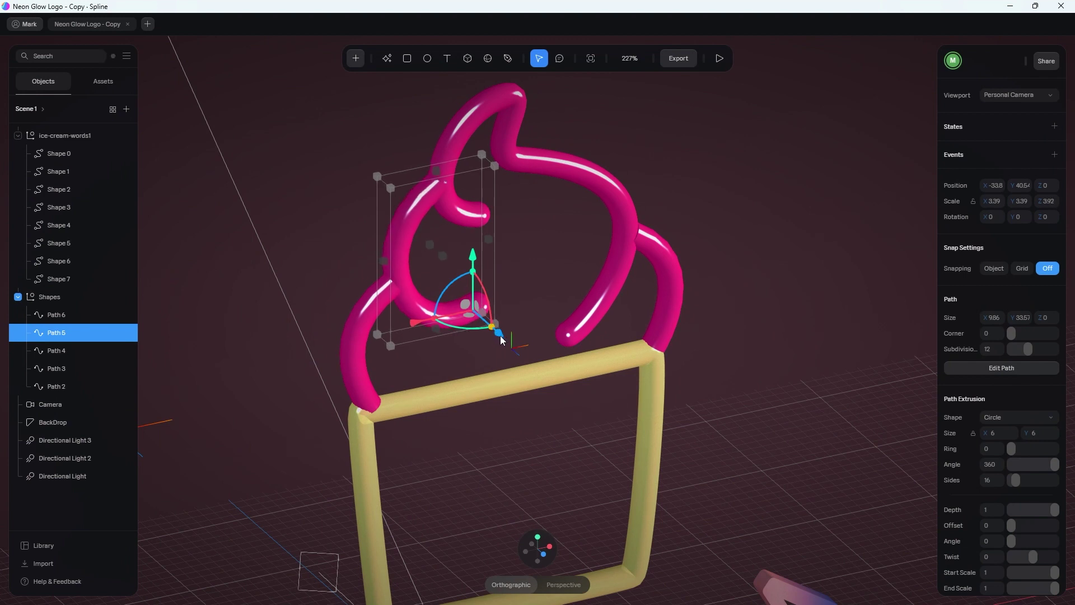
{"action": "left_click_drag", "start_coordinate": [498, 334], "coordinate": [488, 329]}
{"action": "key", "text": "ctrl+z"}
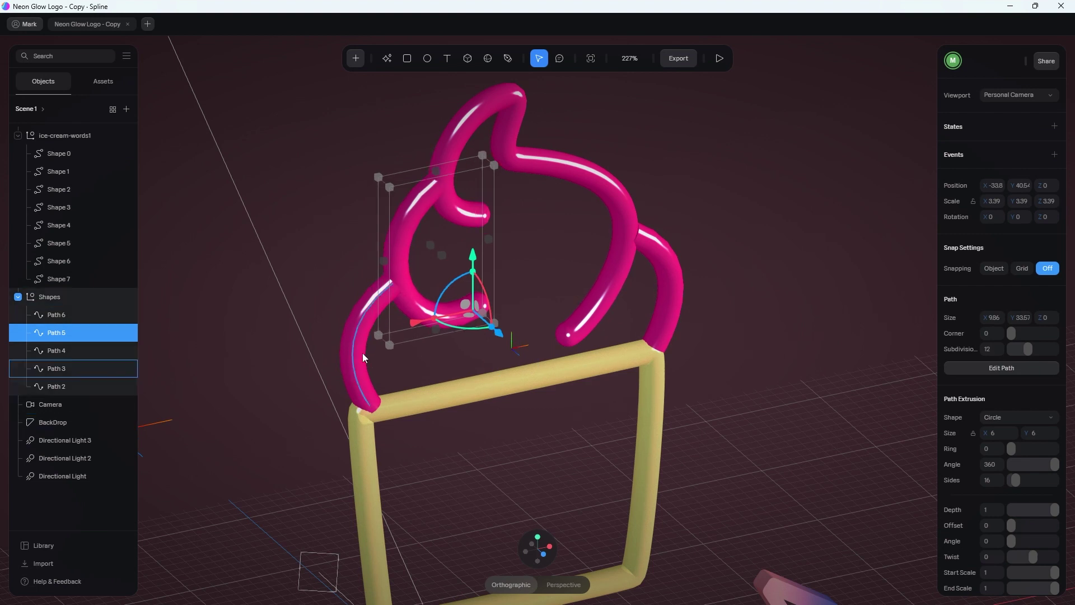
Step: Compare the cap settings of the finished logo's left bulge and middle curl paths, switching the curl's caps to flat and back to round
{"action": "left_click", "coordinate": [360, 360]}
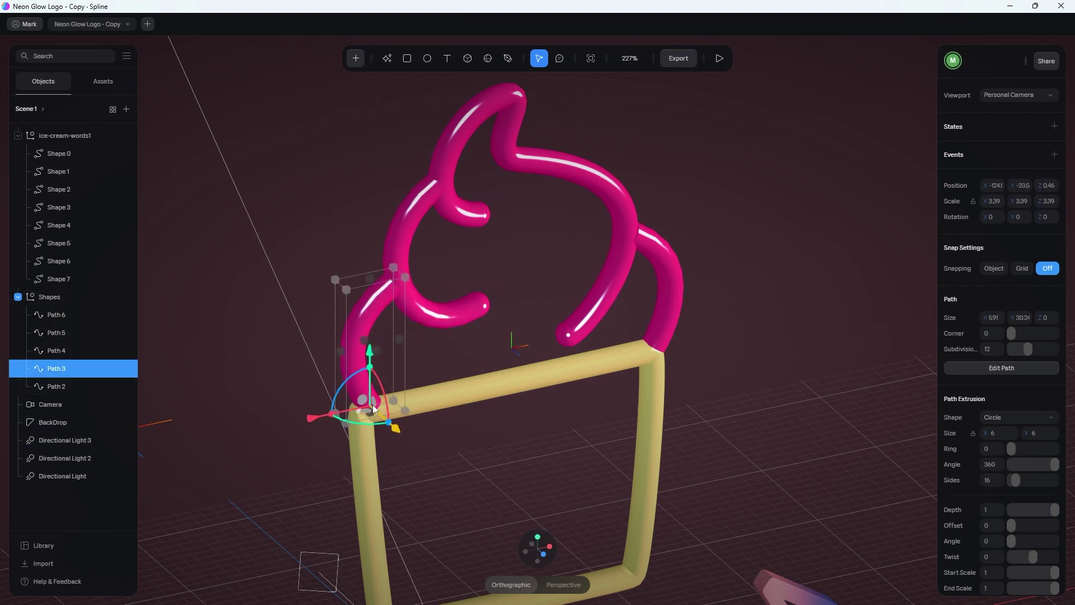
{"action": "scroll", "coordinate": [966, 402], "scroll_direction": "down", "scroll_amount": 4}
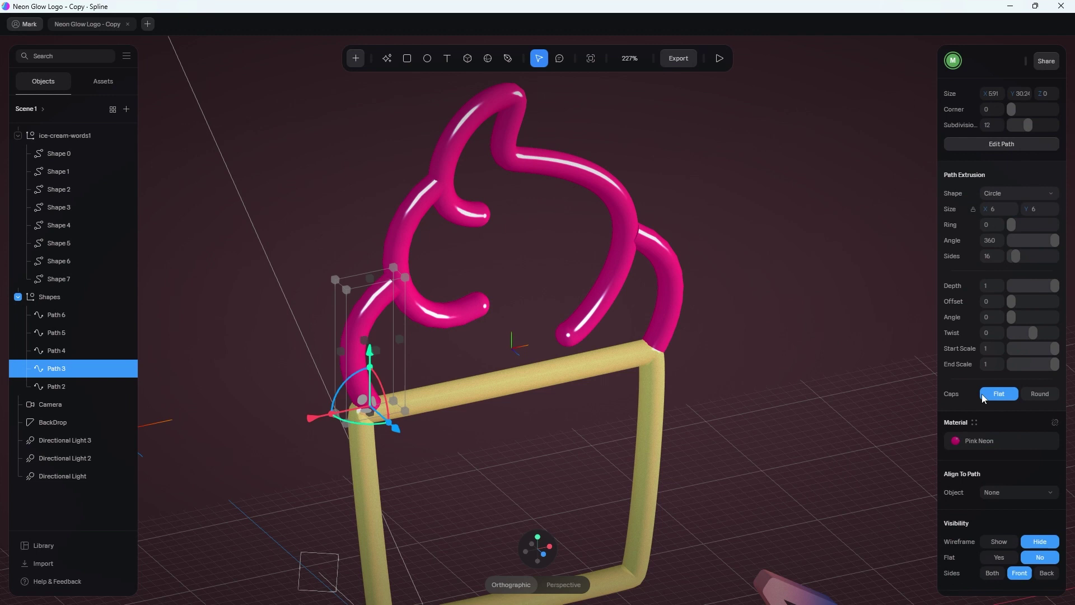
{"action": "left_click", "coordinate": [428, 194]}
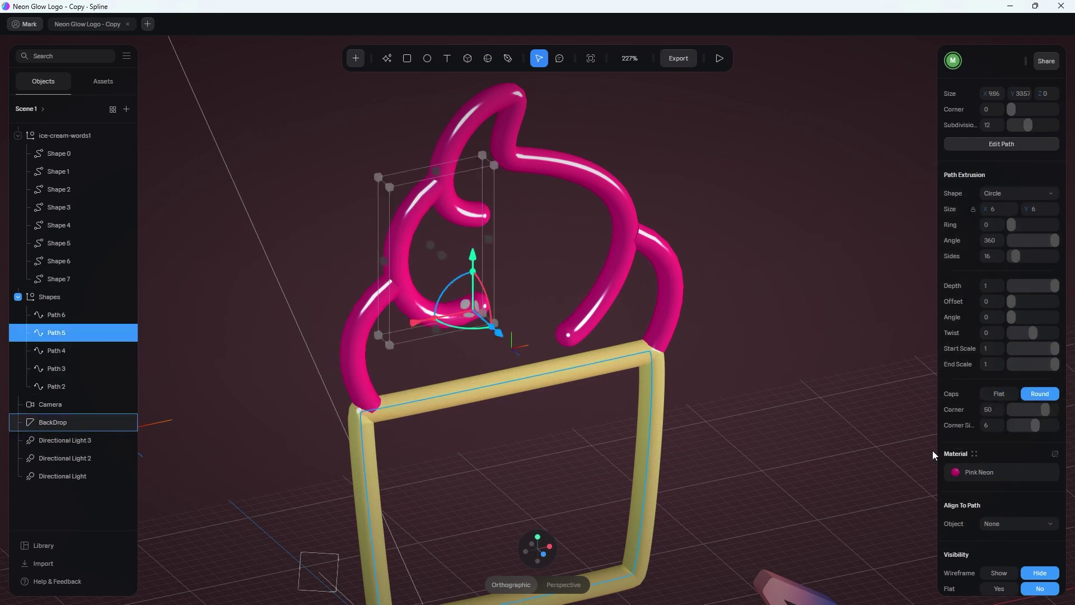
{"action": "scroll", "coordinate": [450, 312], "scroll_direction": "up", "scroll_amount": 5}
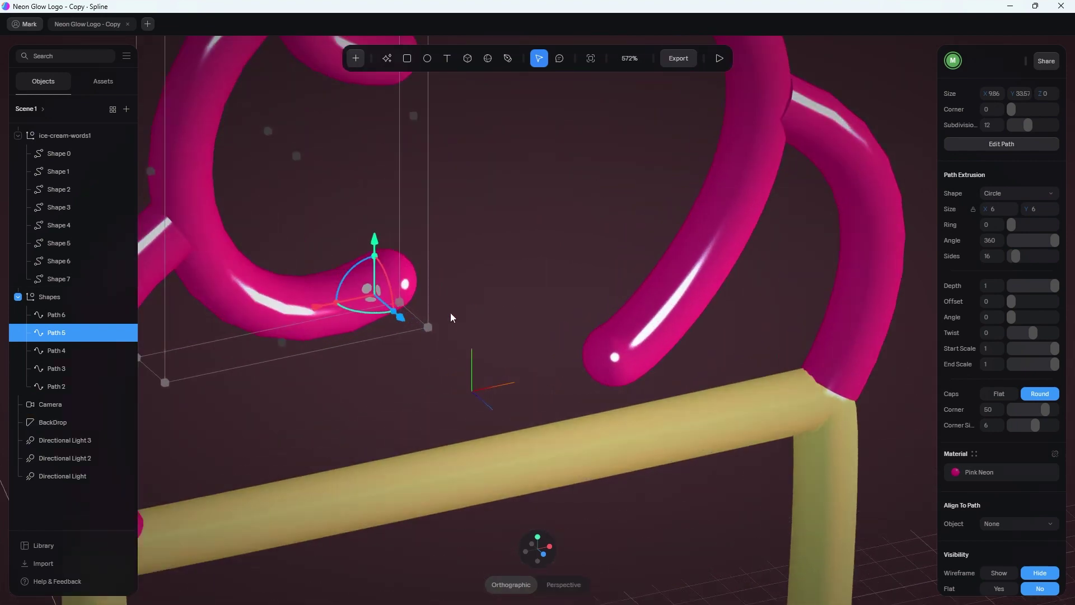
{"action": "scroll", "coordinate": [990, 480], "scroll_direction": "down", "scroll_amount": 3}
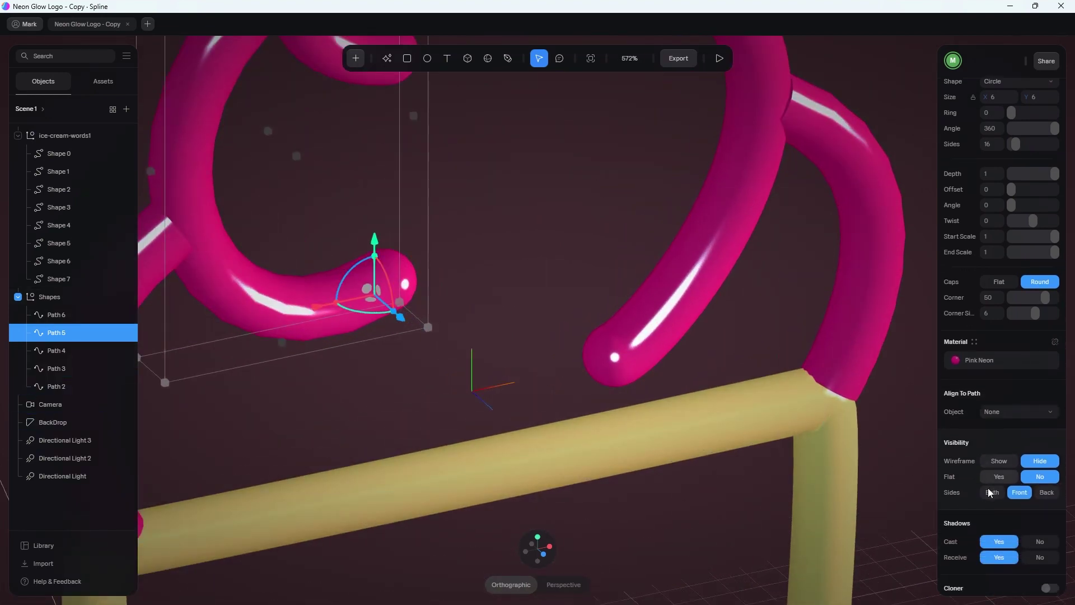
{"action": "left_click", "coordinate": [999, 282]}
{"action": "left_click", "coordinate": [1040, 281]}
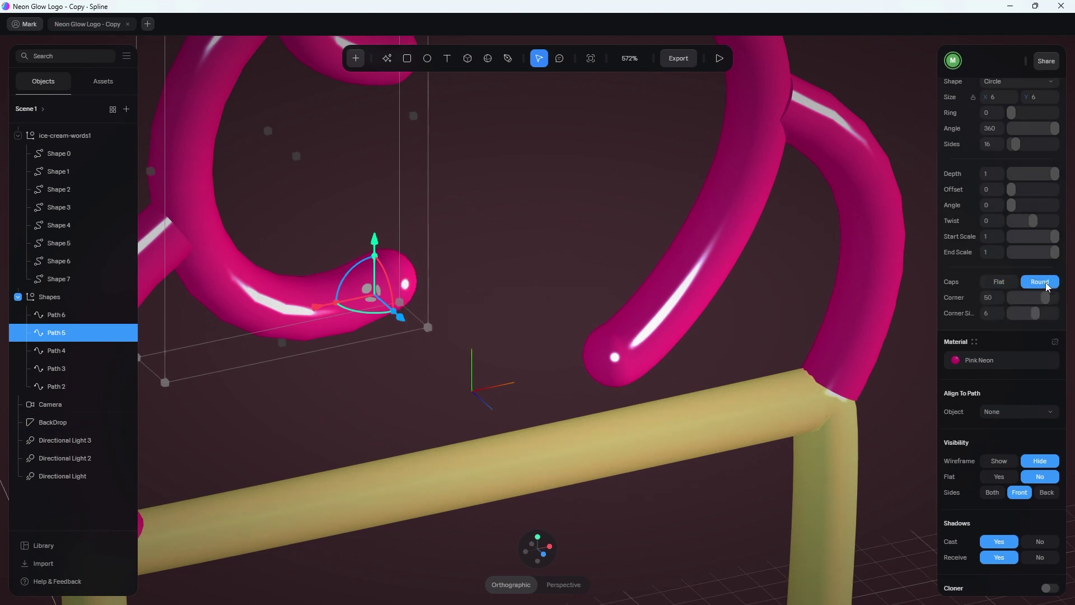
Step: Examine from several angles how the finished logo's cream paths end at the cup rim, checking the left and right bulge paths' caps
{"action": "right_click_drag", "start_coordinate": [501, 325], "coordinate": [420, 252]}
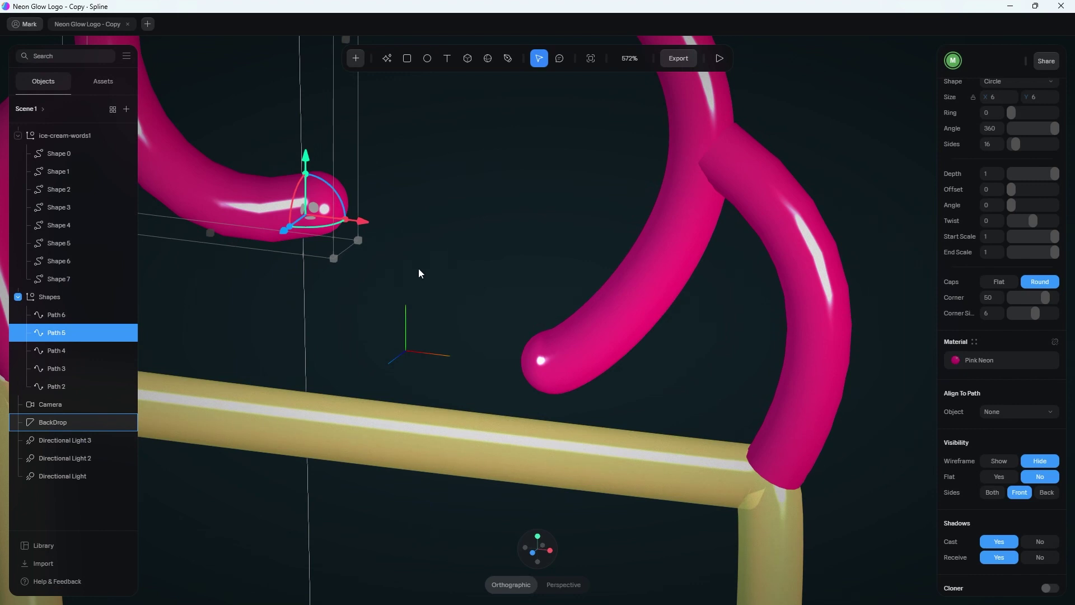
{"action": "scroll", "coordinate": [418, 268], "scroll_direction": "down", "scroll_amount": 5}
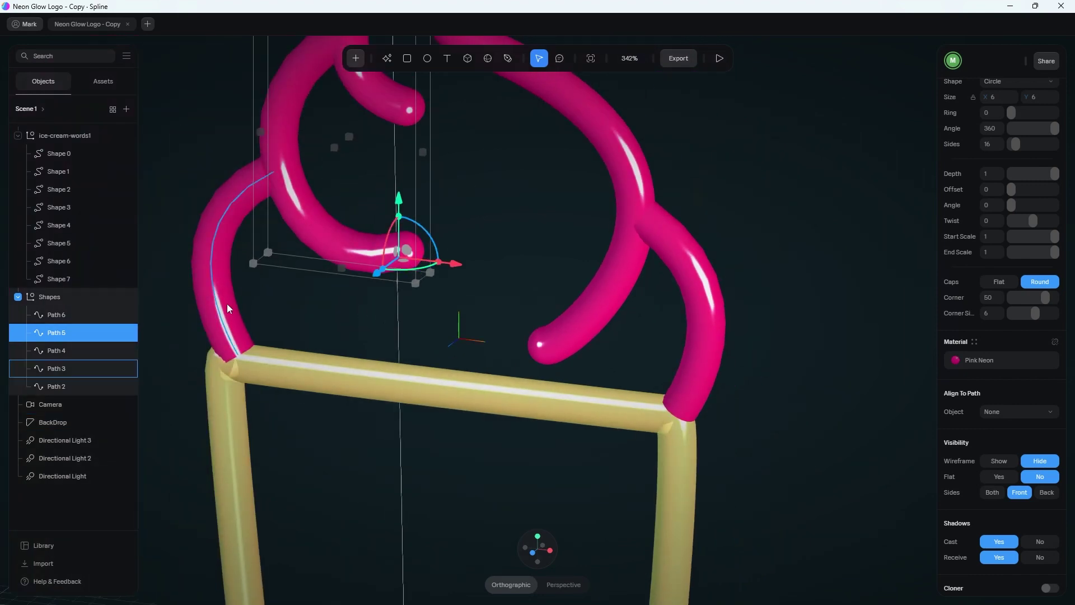
{"action": "left_click", "coordinate": [225, 305]}
{"action": "left_click", "coordinate": [701, 320]}
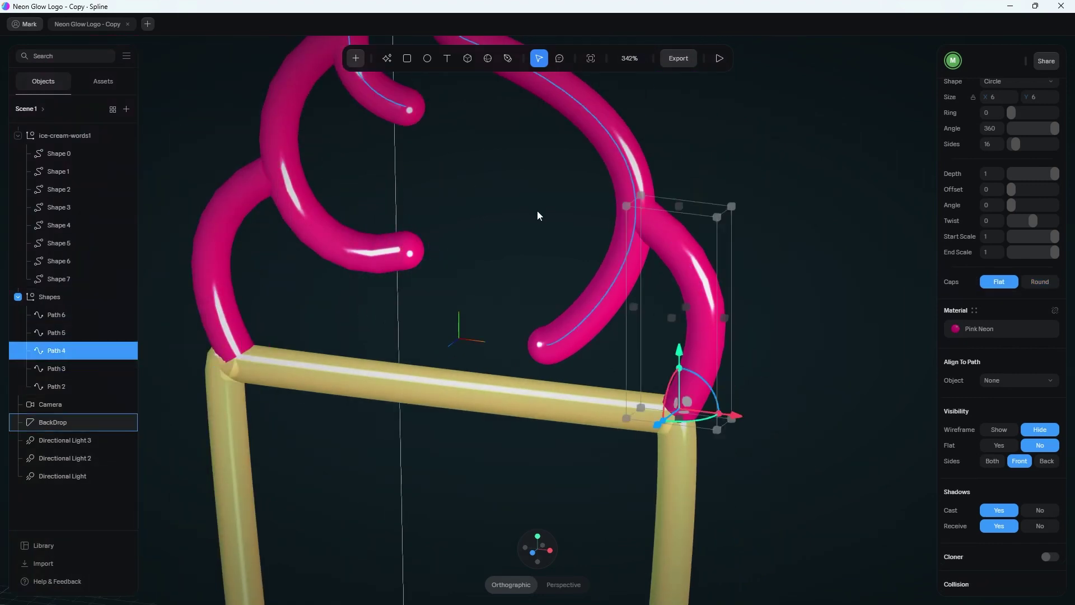
{"action": "scroll", "coordinate": [532, 212], "scroll_direction": "up", "scroll_amount": 5}
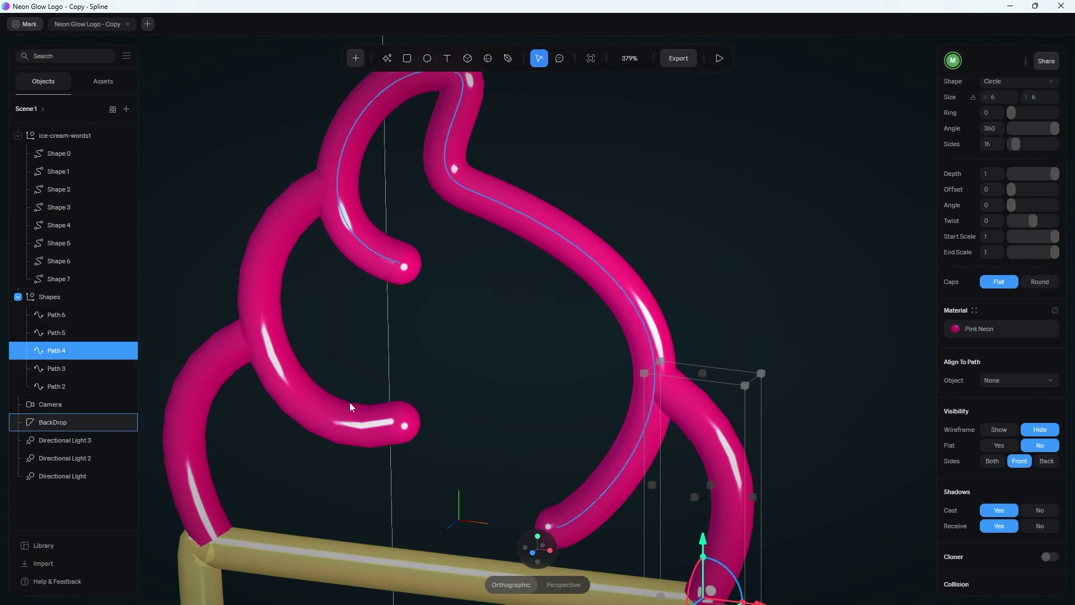
{"action": "scroll", "coordinate": [415, 431], "scroll_direction": "down", "scroll_amount": 5}
{"action": "right_click_drag", "start_coordinate": [514, 375], "coordinate": [550, 401]}
{"action": "scroll", "coordinate": [476, 295], "scroll_direction": "up", "scroll_amount": 3}
{"action": "scroll", "coordinate": [475, 291], "scroll_direction": "down", "scroll_amount": 3}
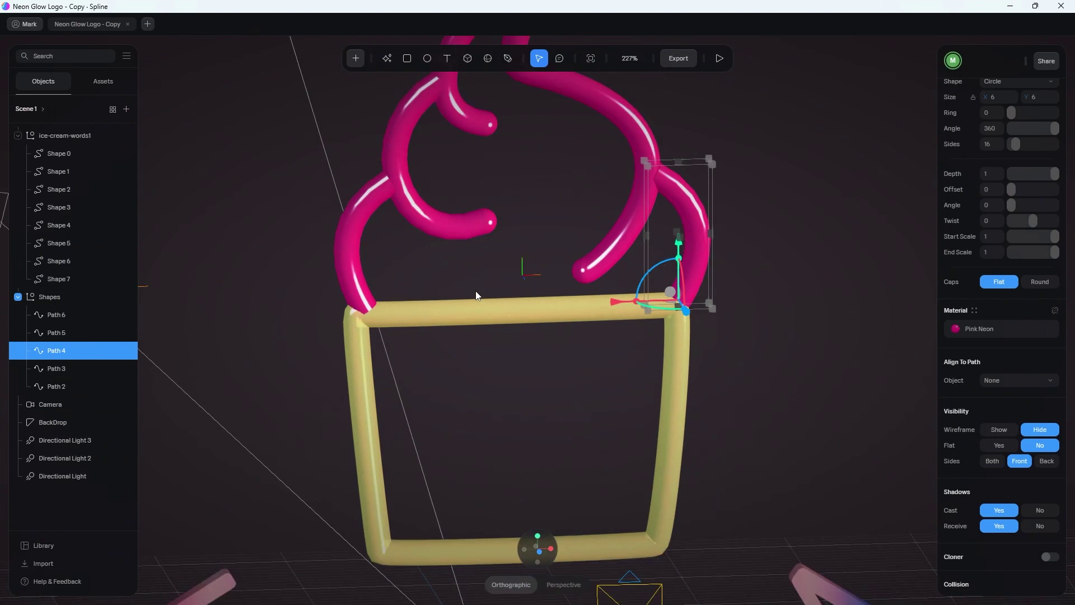
{"action": "scroll", "coordinate": [475, 291], "scroll_direction": "up", "scroll_amount": 2}
{"action": "scroll", "coordinate": [475, 291], "scroll_direction": "down", "scroll_amount": 2}
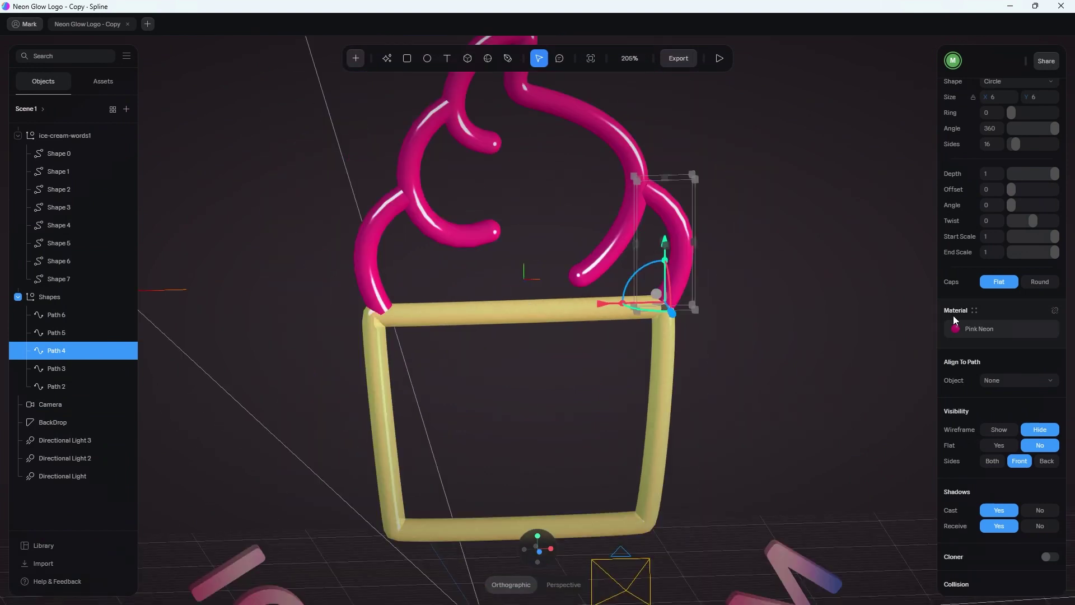
Step: Open the Pink Neon material of the right bulge path and examine the colour of its top colour layer
{"action": "left_click", "coordinate": [982, 331]}
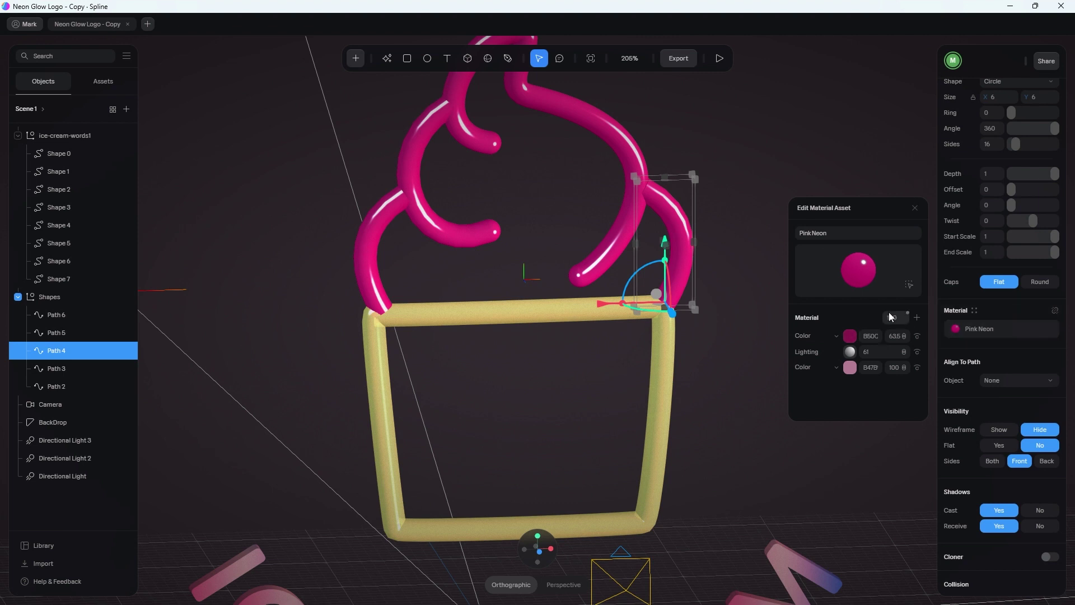
{"action": "left_click", "coordinate": [850, 336]}
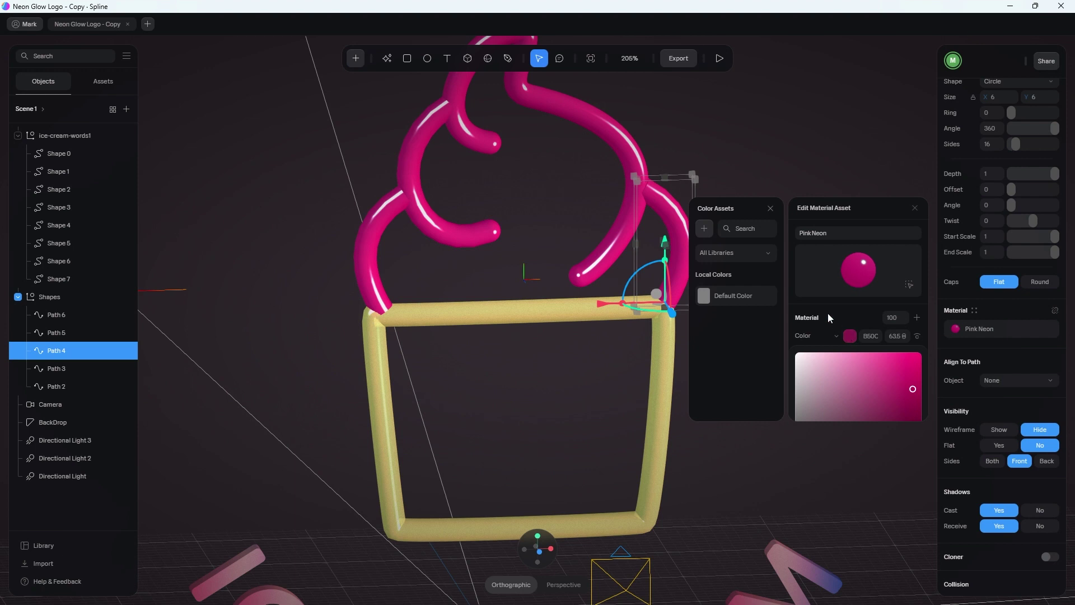
{"action": "scroll", "coordinate": [829, 310], "scroll_direction": "down", "scroll_amount": 2}
{"action": "scroll", "coordinate": [874, 333], "scroll_direction": "down", "scroll_amount": 2}
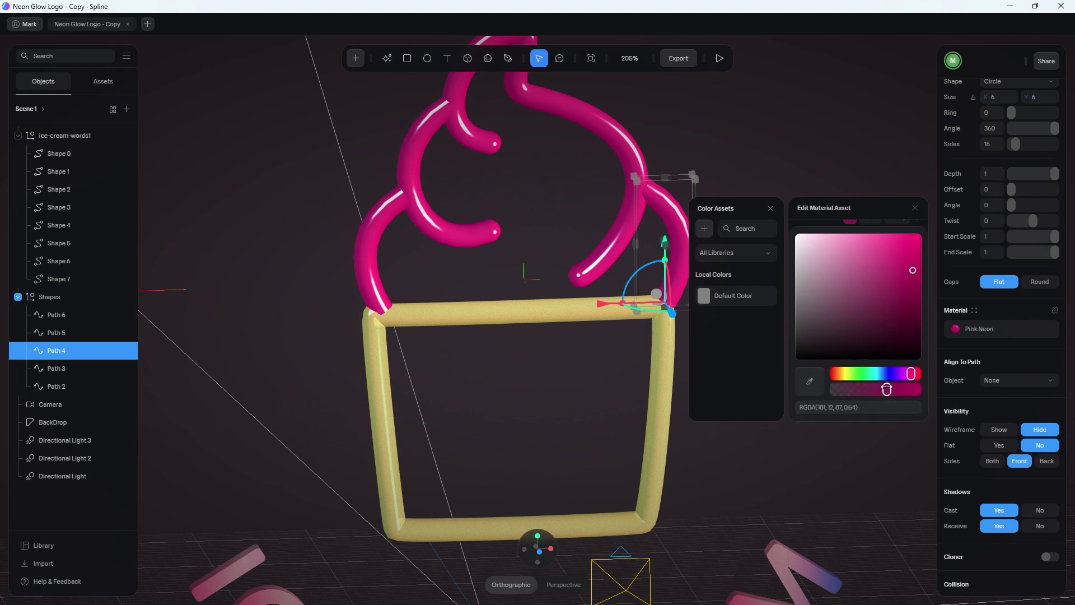
{"action": "scroll", "coordinate": [886, 389], "scroll_direction": "up", "scroll_amount": 2}
{"action": "left_click", "coordinate": [850, 309]}
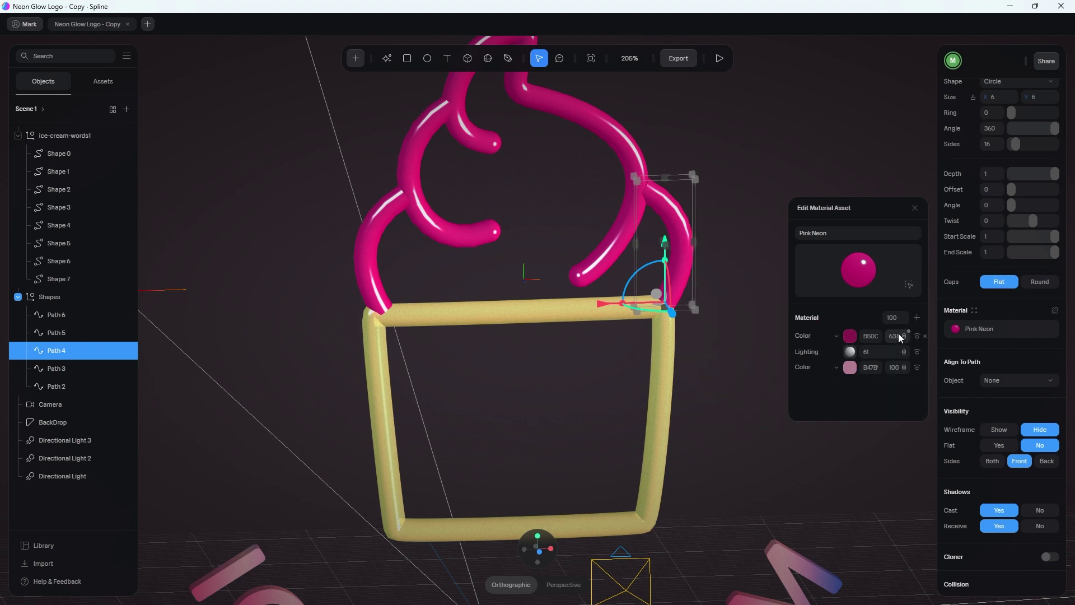
Step: Try a lower opacity for the Pink Neon material's top colour layer and undo the change
{"action": "left_click", "coordinate": [904, 336]}
{"action": "left_click", "coordinate": [909, 345]}
{"action": "left_click_drag", "start_coordinate": [894, 336], "coordinate": [873, 325]}
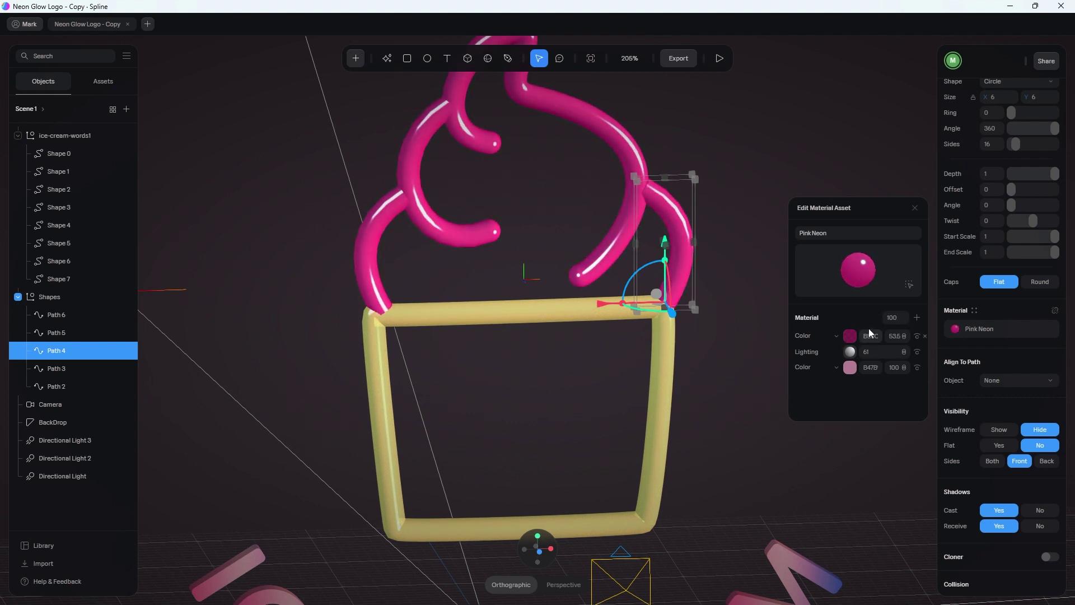
{"action": "key", "text": "ctrl+z"}
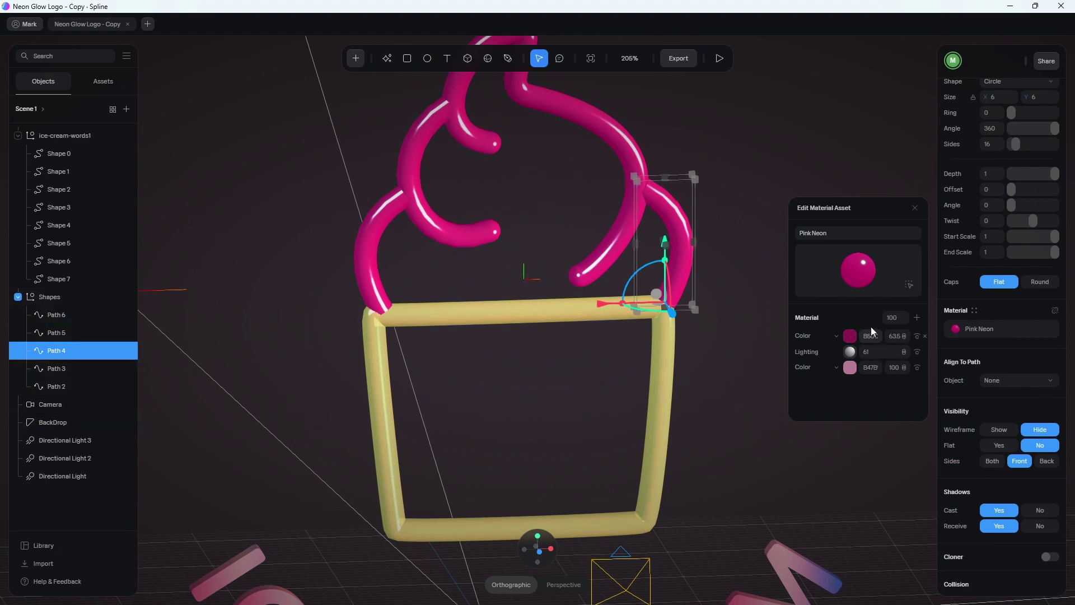
Step: Set the shininess of the Pink Neon material's Phong lighting layer to 308 and close the lighting settings
{"action": "left_click", "coordinate": [849, 351]}
{"action": "scroll", "coordinate": [836, 340], "scroll_direction": "down", "scroll_amount": 1}
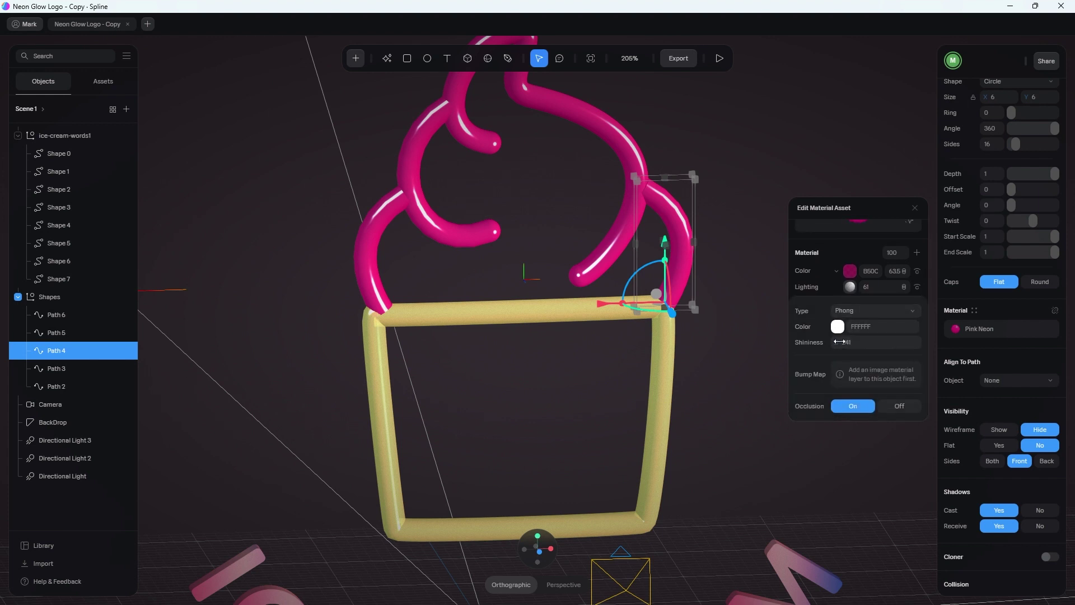
{"action": "left_click_drag", "start_coordinate": [840, 341], "coordinate": [879, 318]}
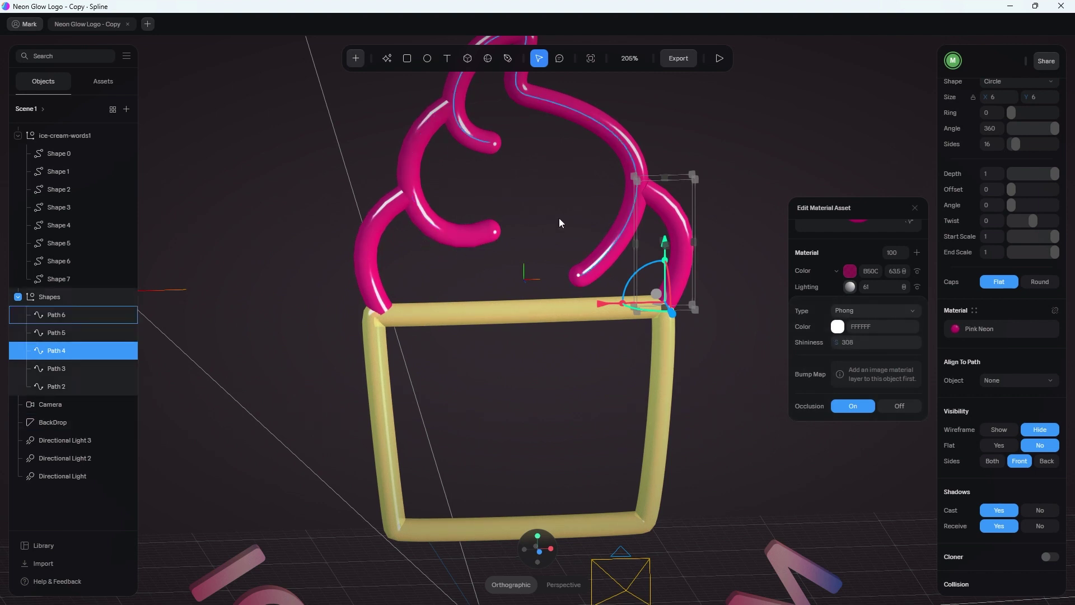
{"action": "left_click", "coordinate": [831, 251]}
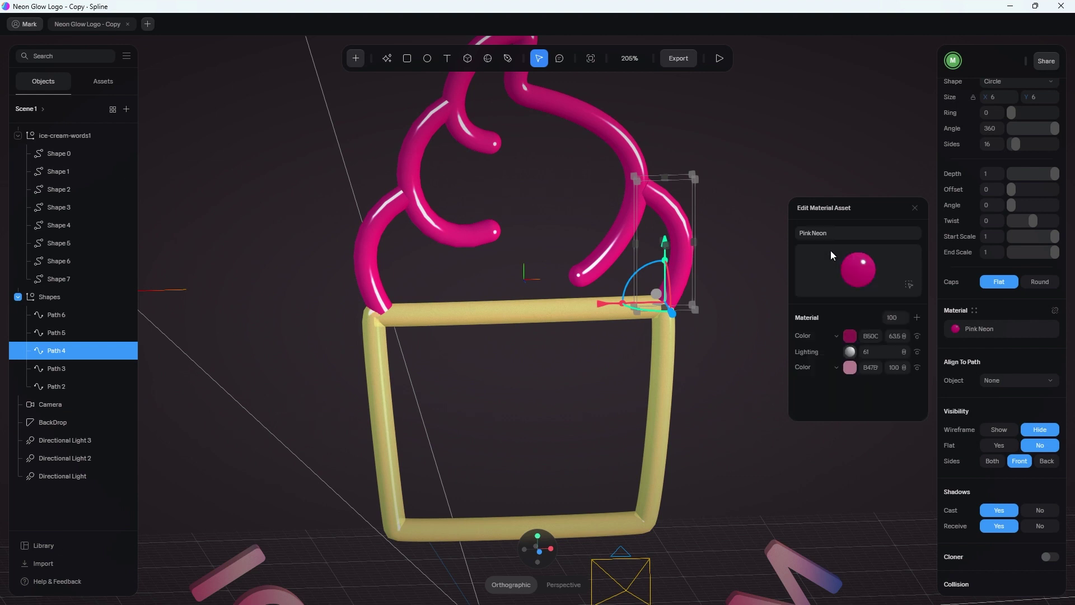
Step: Examine the colour of the Pink Neon material's bottom colour layer
{"action": "left_click", "coordinate": [851, 370]}
{"action": "scroll", "coordinate": [832, 341], "scroll_direction": "down", "scroll_amount": 2}
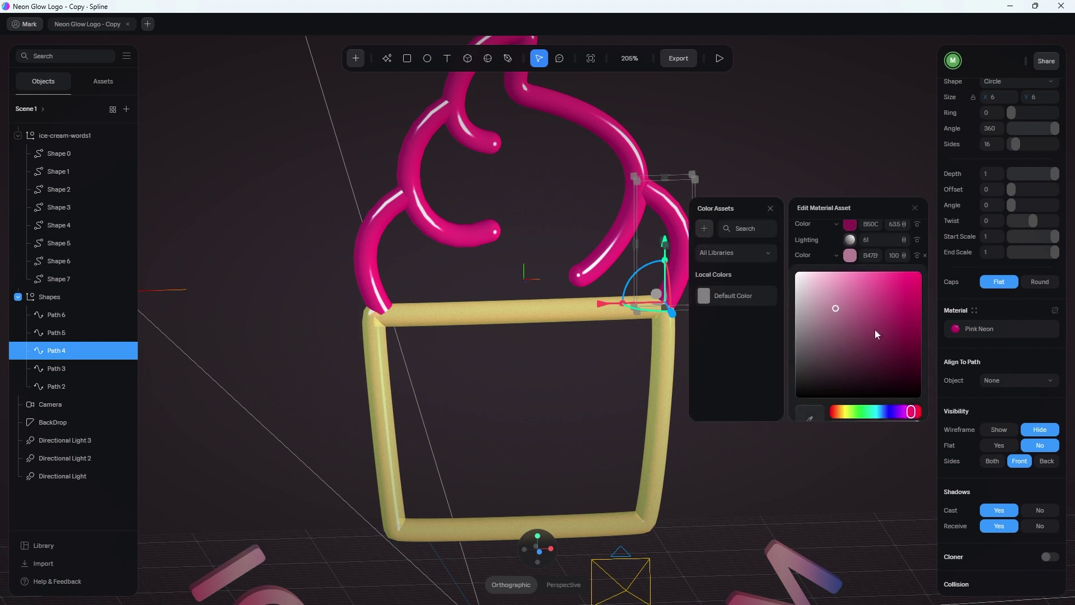
{"action": "scroll", "coordinate": [847, 302], "scroll_direction": "down", "scroll_amount": 2}
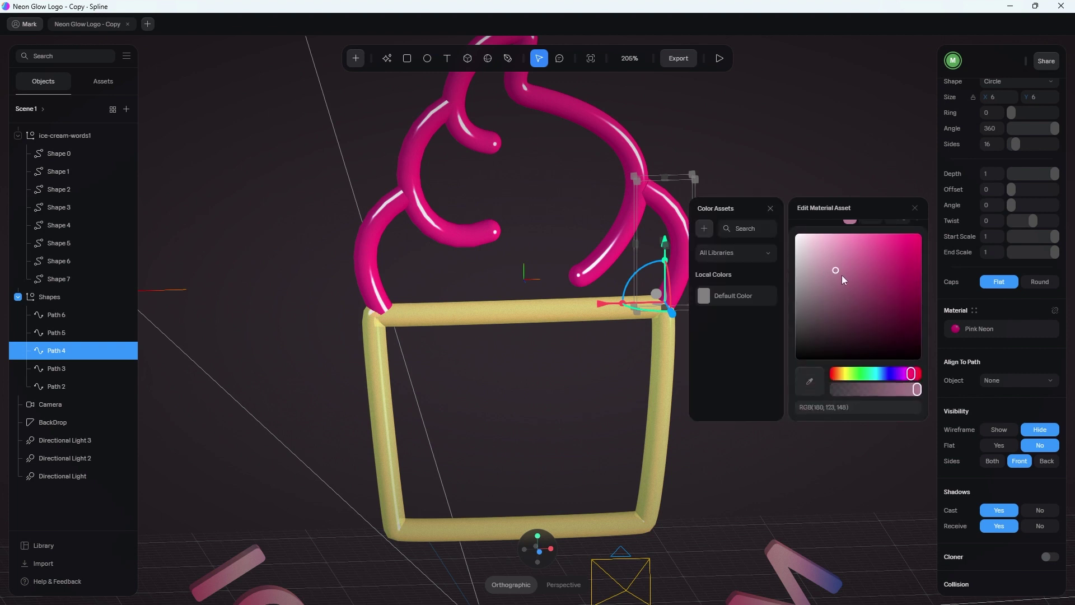
{"action": "scroll", "coordinate": [842, 277], "scroll_direction": "up", "scroll_amount": 2}
Step: Inspect the cup outline path's Yellow Neon material, checking its Phong lighting settings and its top colour layer
{"action": "left_click", "coordinate": [75, 386]}
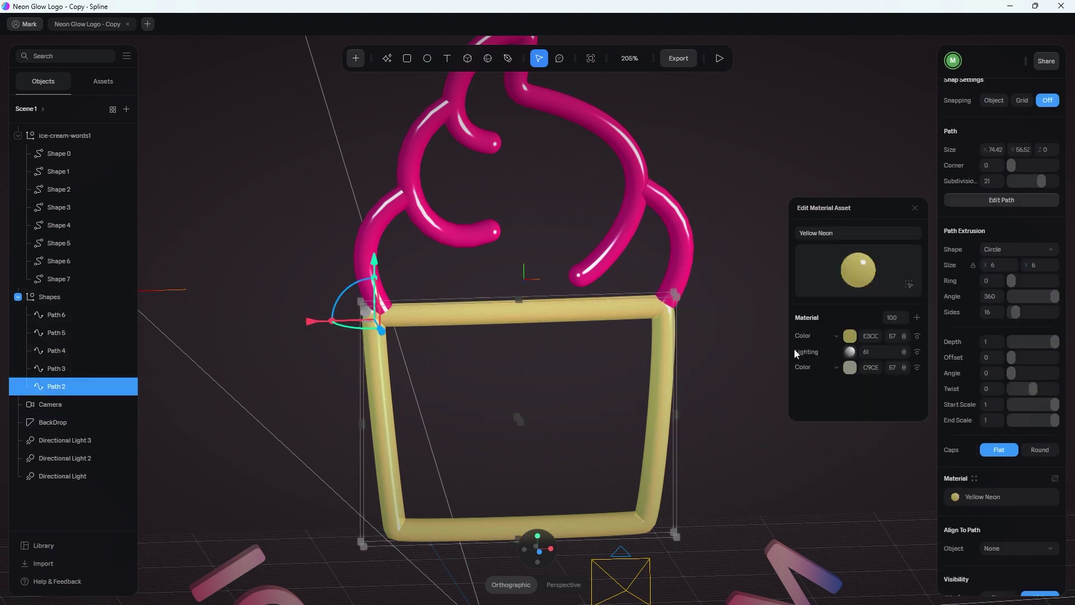
{"action": "left_click", "coordinate": [849, 351]}
{"action": "scroll", "coordinate": [844, 364], "scroll_direction": "down", "scroll_amount": 1}
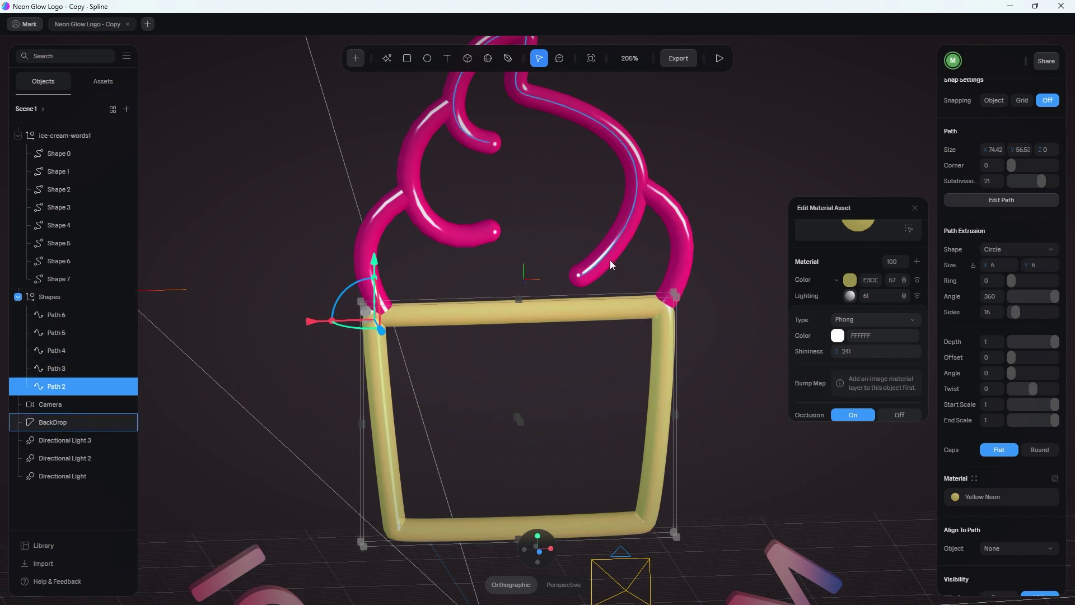
{"action": "left_click", "coordinate": [849, 295]}
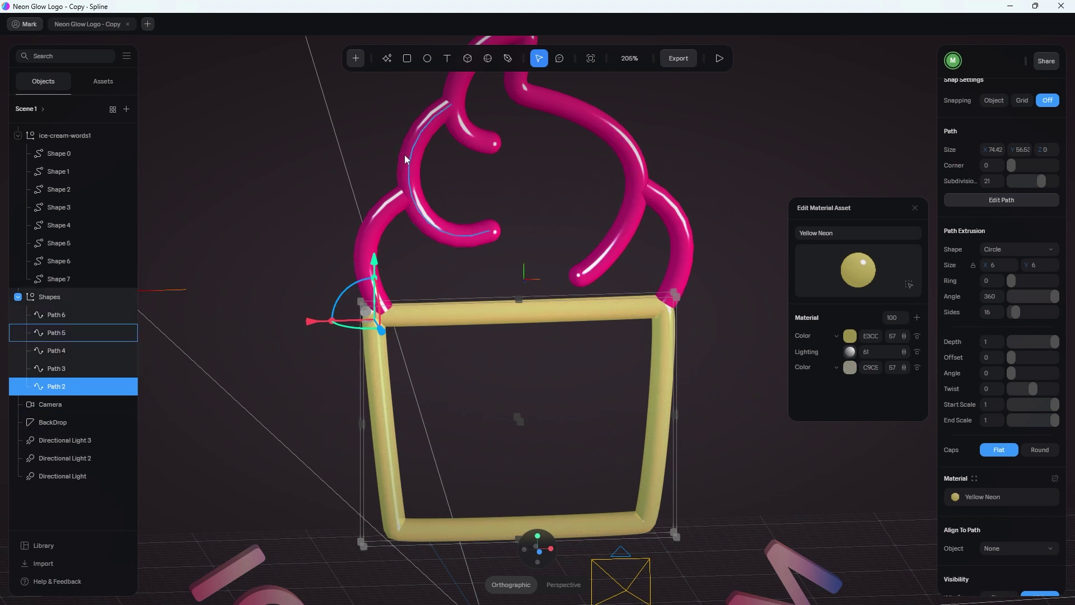
{"action": "left_click", "coordinate": [852, 340]}
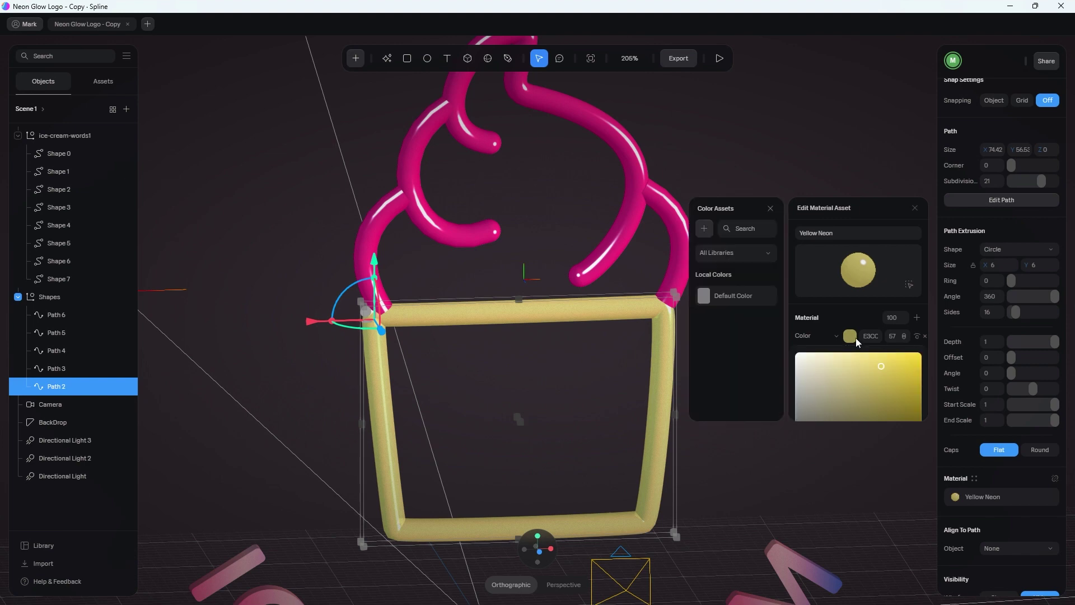
{"action": "scroll", "coordinate": [892, 302], "scroll_direction": "down", "scroll_amount": 2}
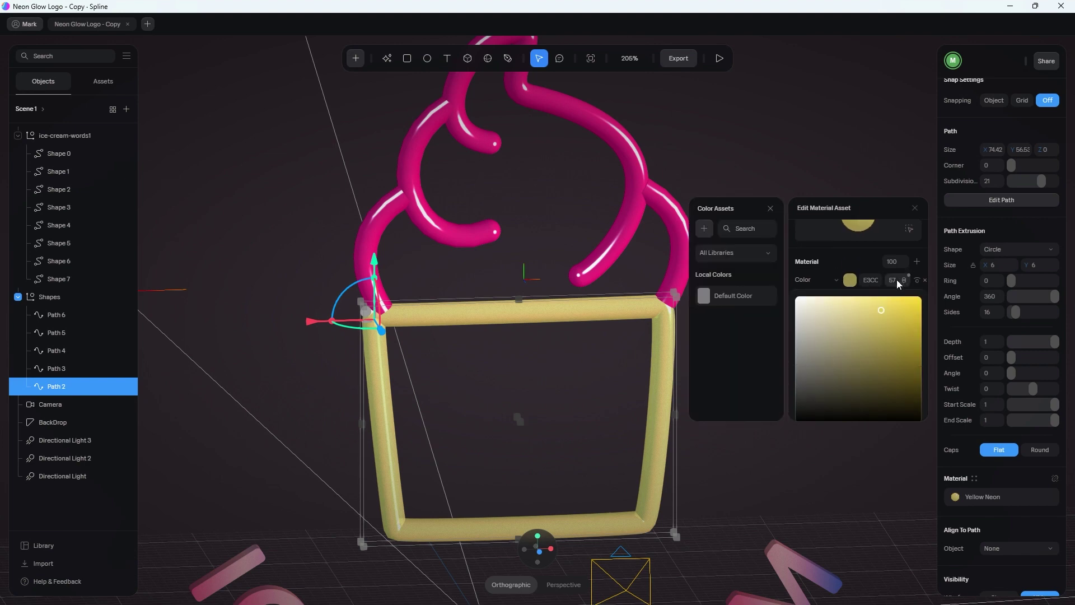
Step: Open the Gradient Contrast 05 material of the ice-cream-words1 group and examine its Depth layer settings
{"action": "left_click_drag", "start_coordinate": [728, 336], "coordinate": [381, 480]}
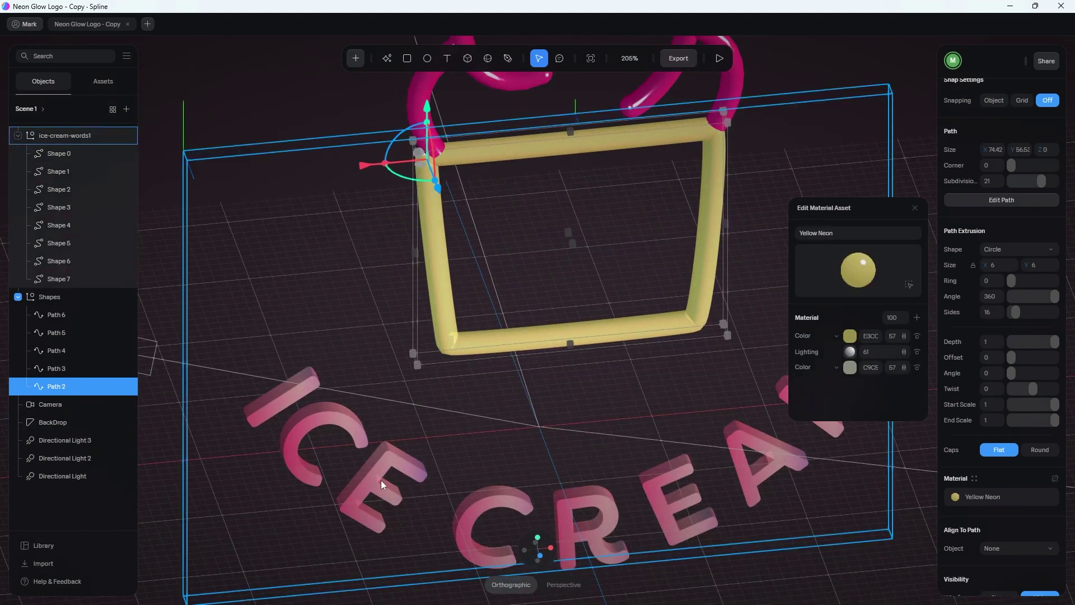
{"action": "left_click", "coordinate": [65, 138]}
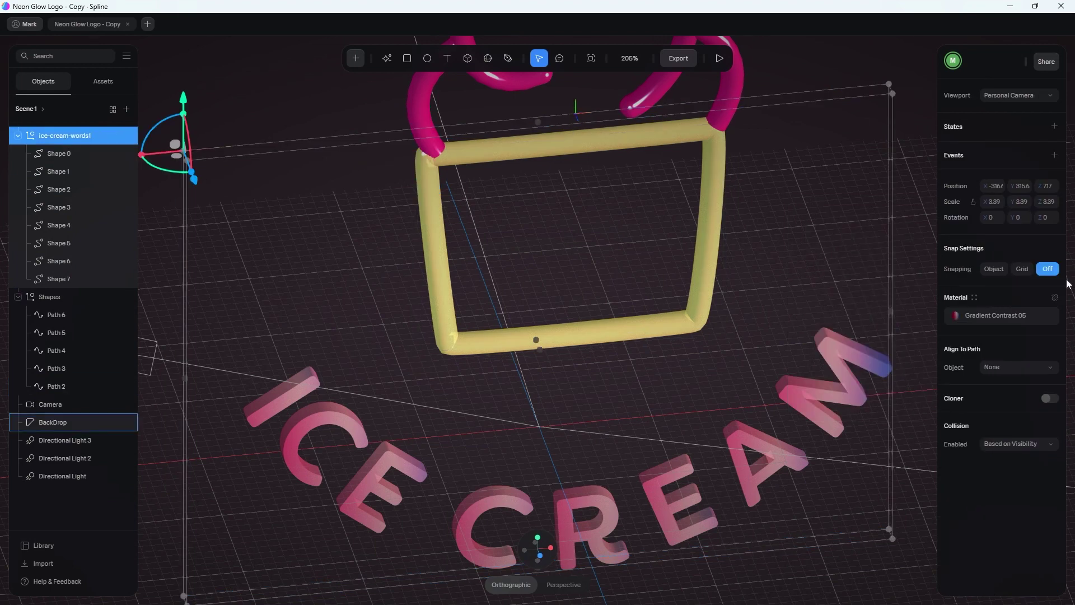
{"action": "left_click", "coordinate": [1000, 319]}
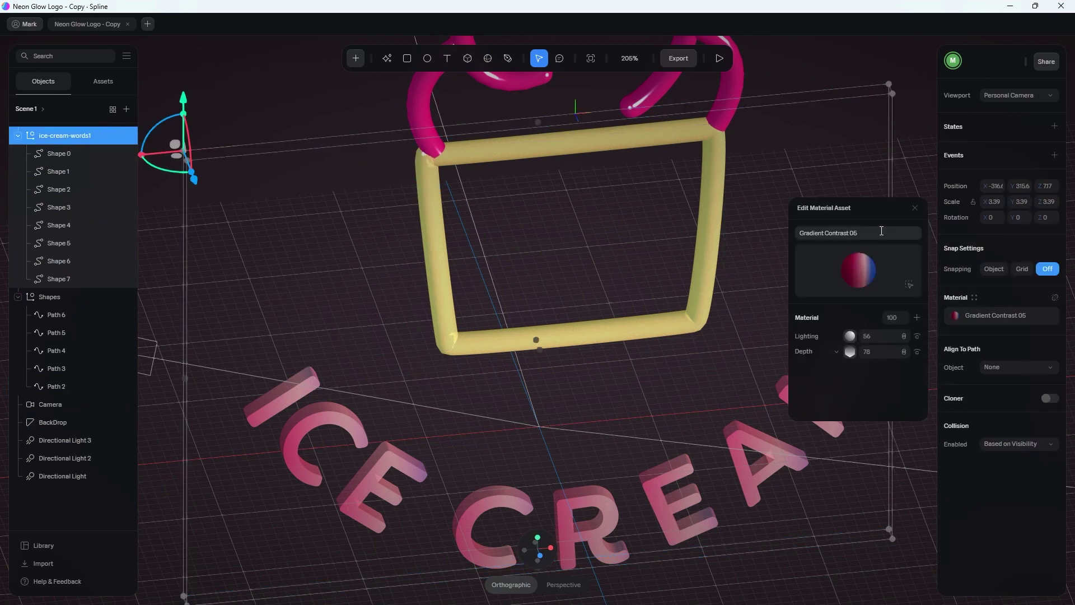
{"action": "left_click", "coordinate": [849, 353]}
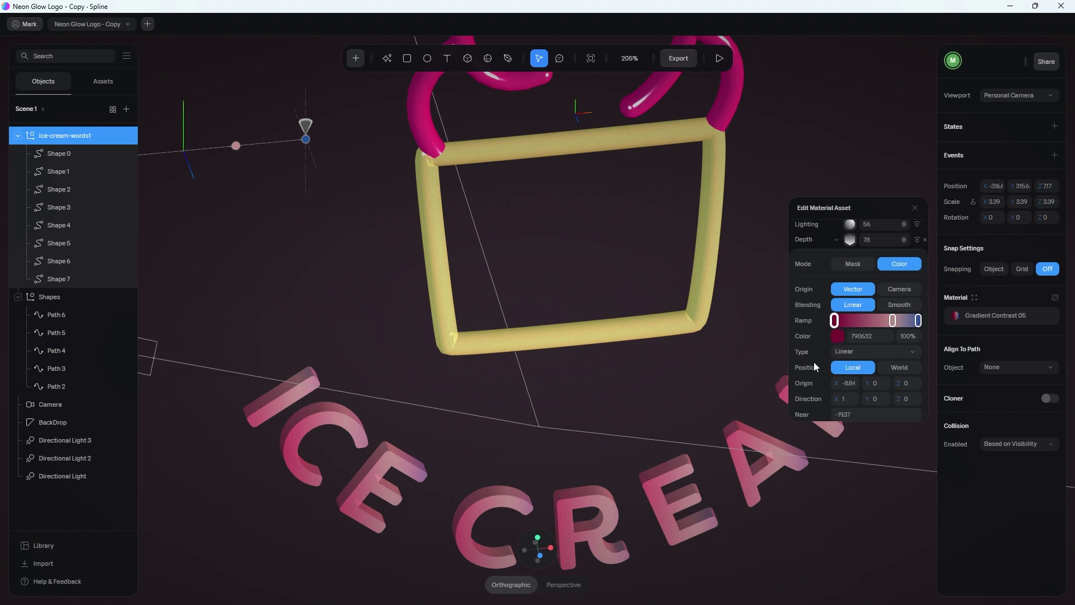
{"action": "scroll", "coordinate": [684, 438], "scroll_direction": "down", "scroll_amount": 3}
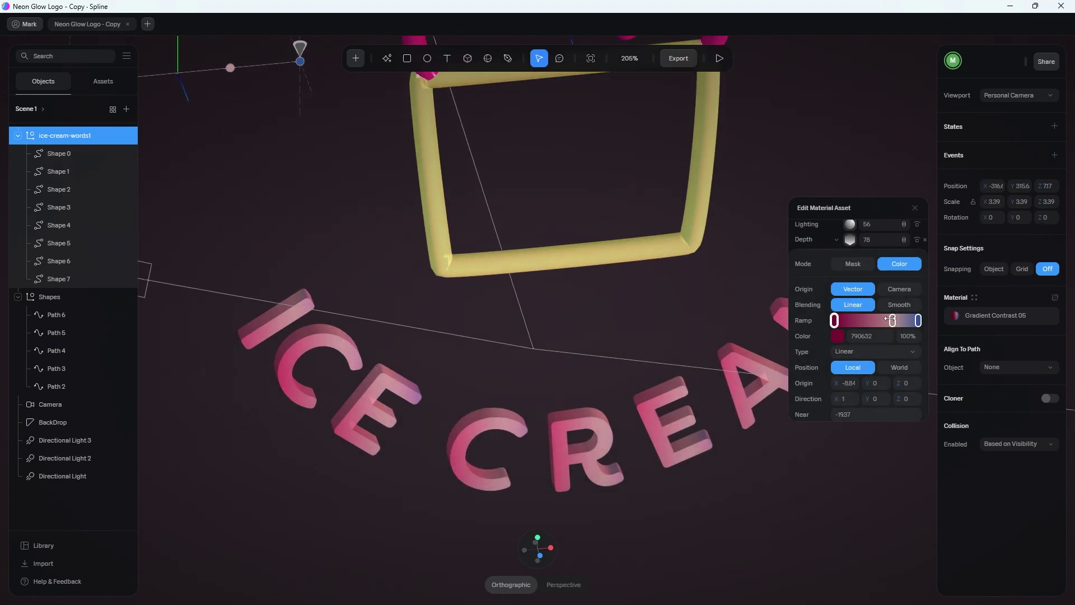
Step: Try moving the middle stop of the Depth layer's colour ramp towards the dark pink end, undo it, and close the material
{"action": "left_click_drag", "start_coordinate": [891, 320], "coordinate": [853, 316]}
{"action": "key", "text": "ctrl+z"}
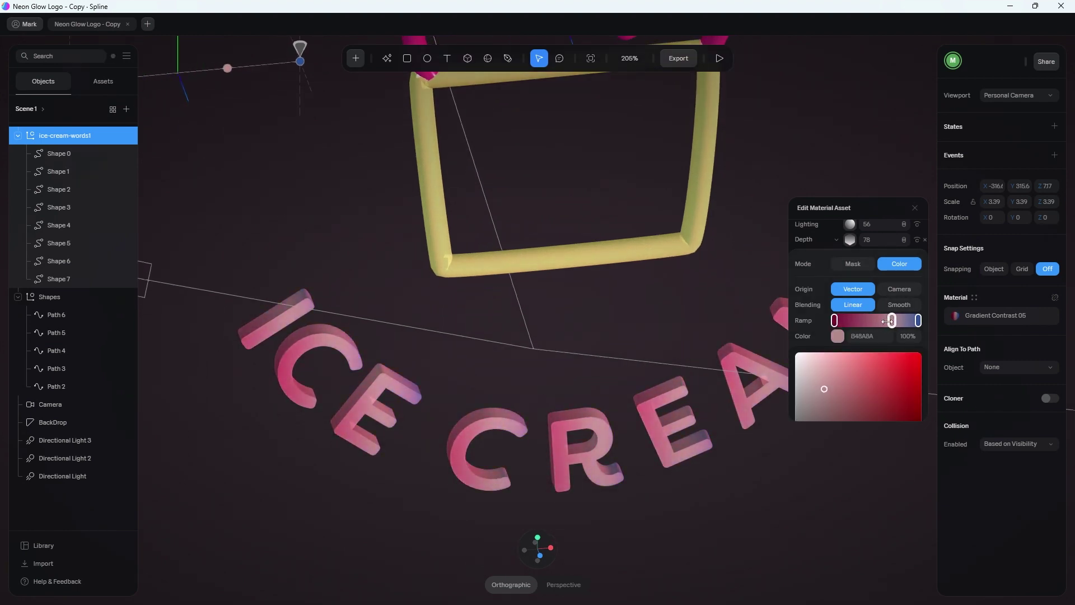
{"action": "left_click", "coordinate": [817, 277]}
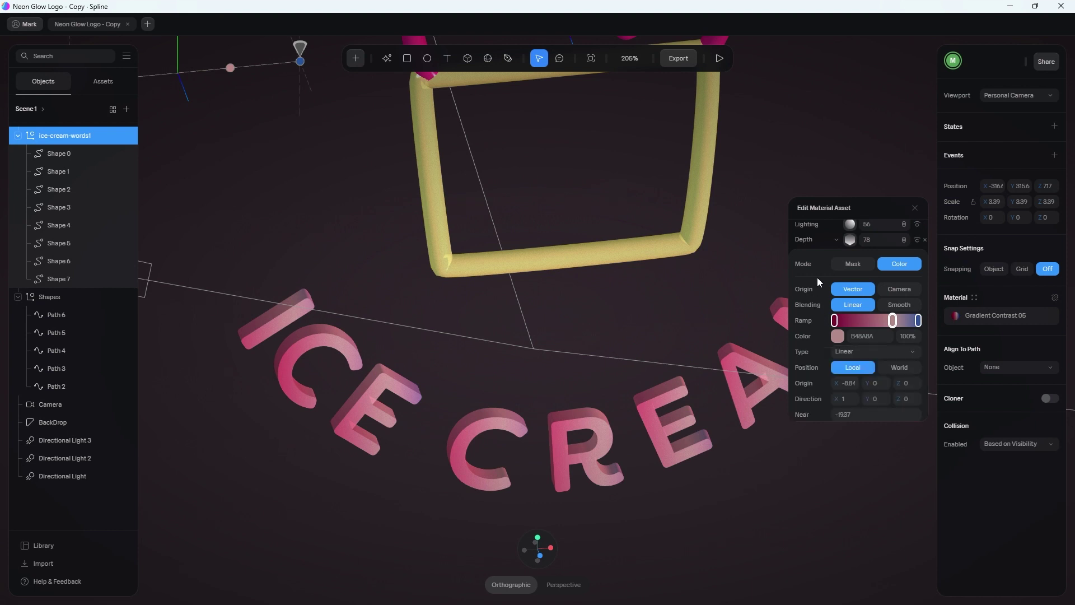
{"action": "scroll", "coordinate": [819, 308], "scroll_direction": "down", "scroll_amount": 1}
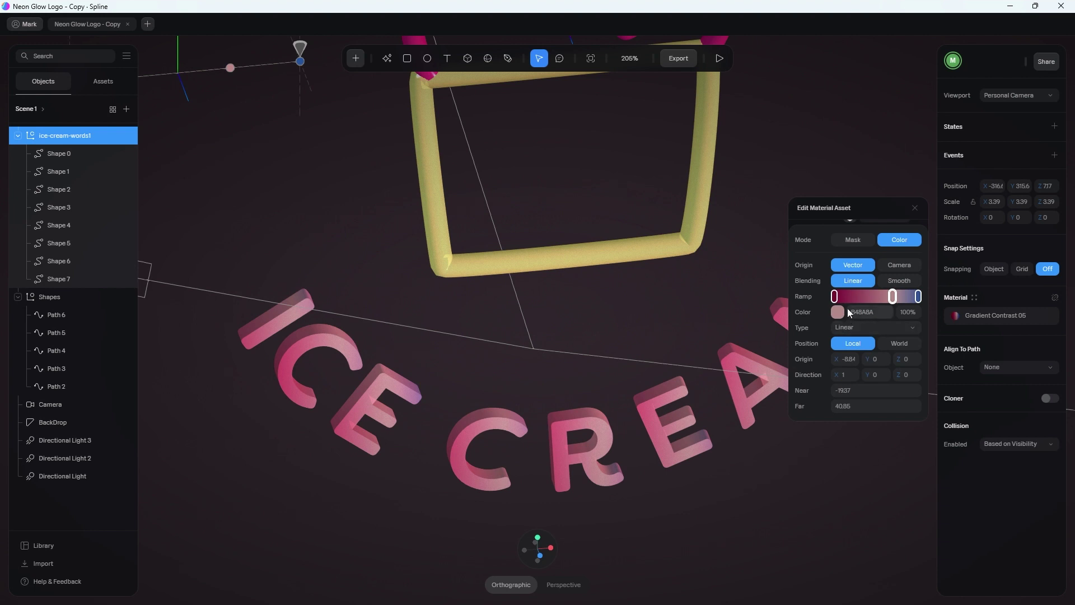
{"action": "left_click", "coordinate": [791, 125]}
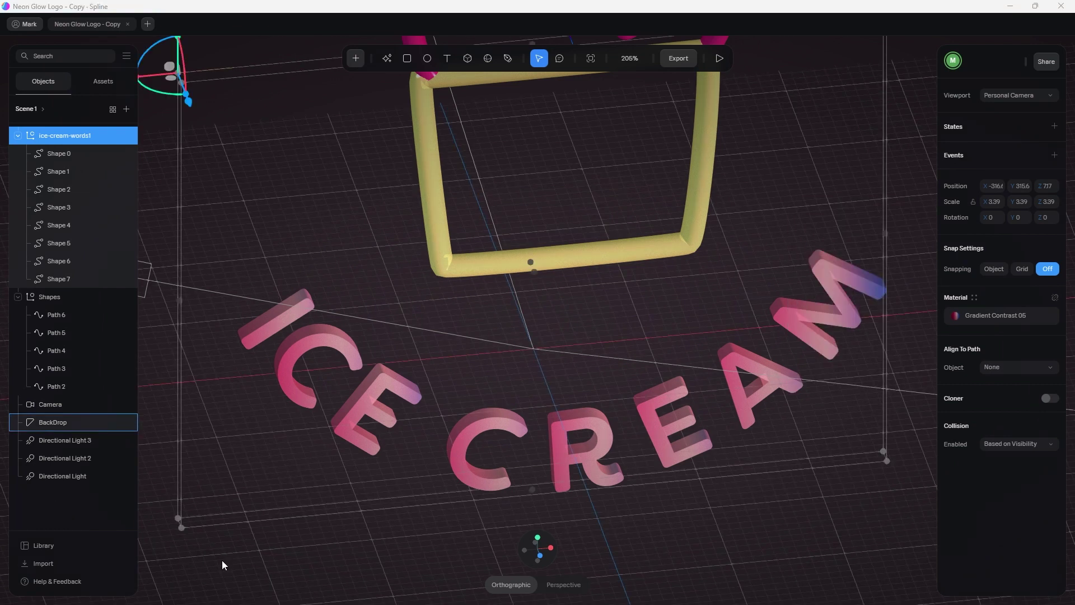
Step: With no object selected, enable the Bloom effect for the scene and open its settings
{"action": "left_click", "coordinate": [222, 561]}
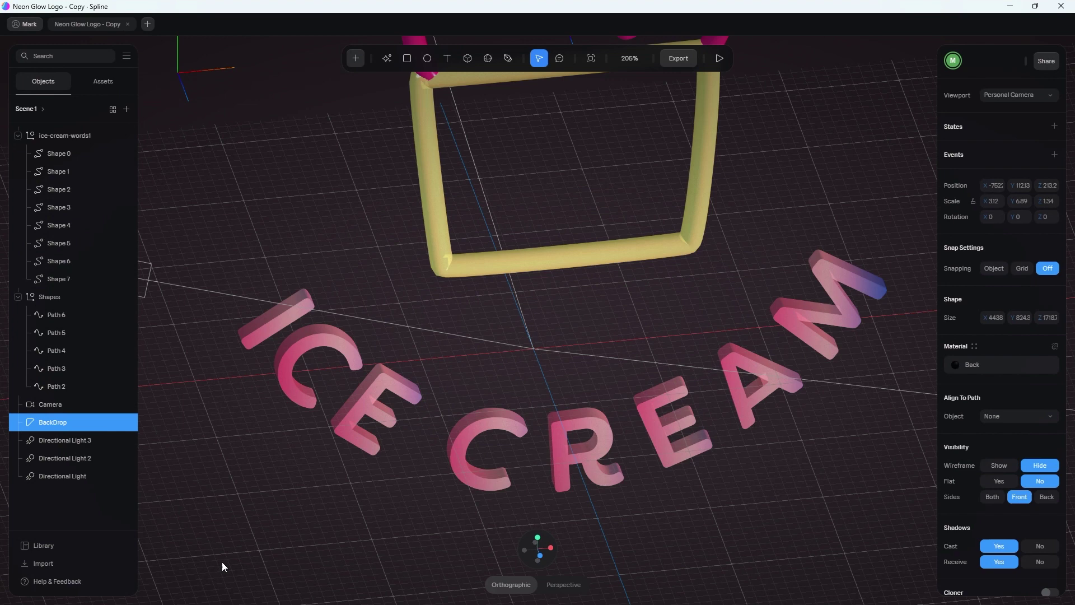
{"action": "left_click", "coordinate": [67, 521]}
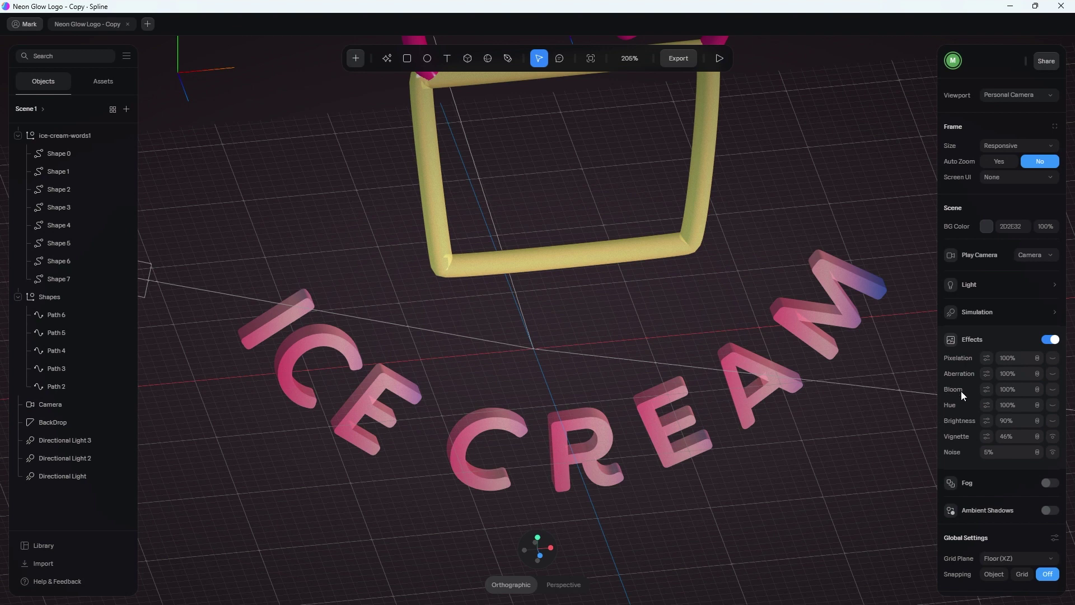
{"action": "left_click", "coordinate": [1053, 390]}
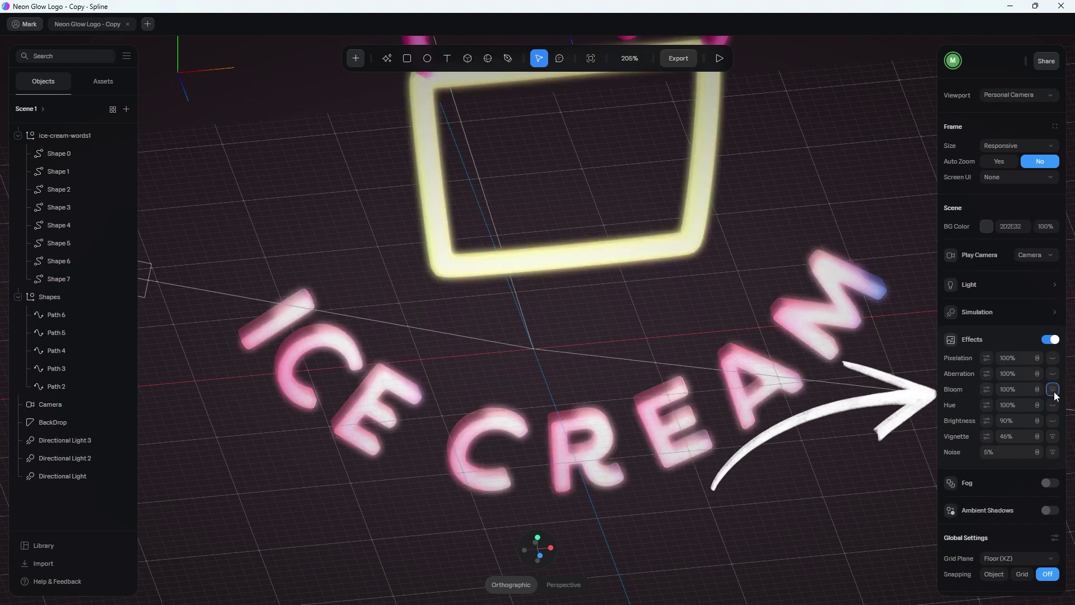
{"action": "left_click", "coordinate": [987, 390]}
{"action": "scroll", "coordinate": [987, 391], "scroll_direction": "down", "scroll_amount": 1}
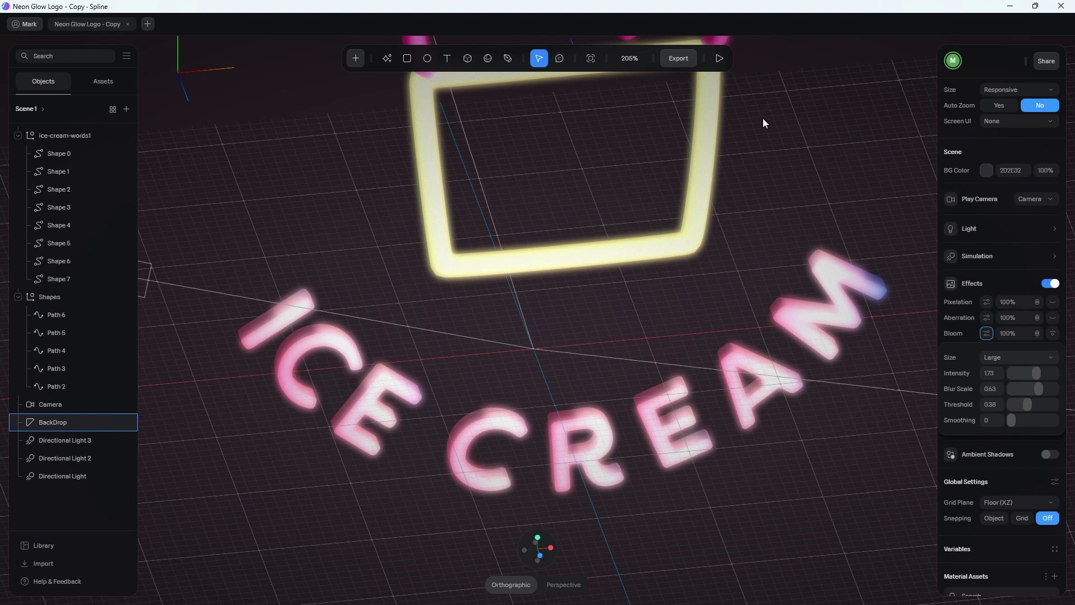
Step: Viewing the logo from the front, set the Bloom intensity to 2, blur scale to 0.40, threshold to 0.29 and smoothing to 0.05
{"action": "left_click", "coordinate": [542, 554]}
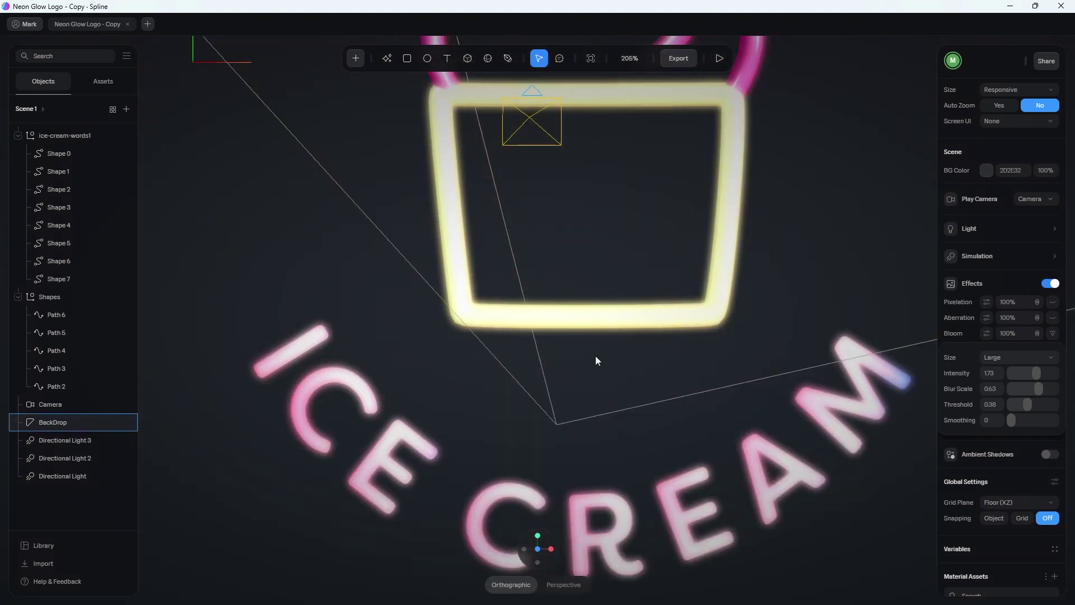
{"action": "scroll", "coordinate": [596, 355], "scroll_direction": "down", "scroll_amount": 5}
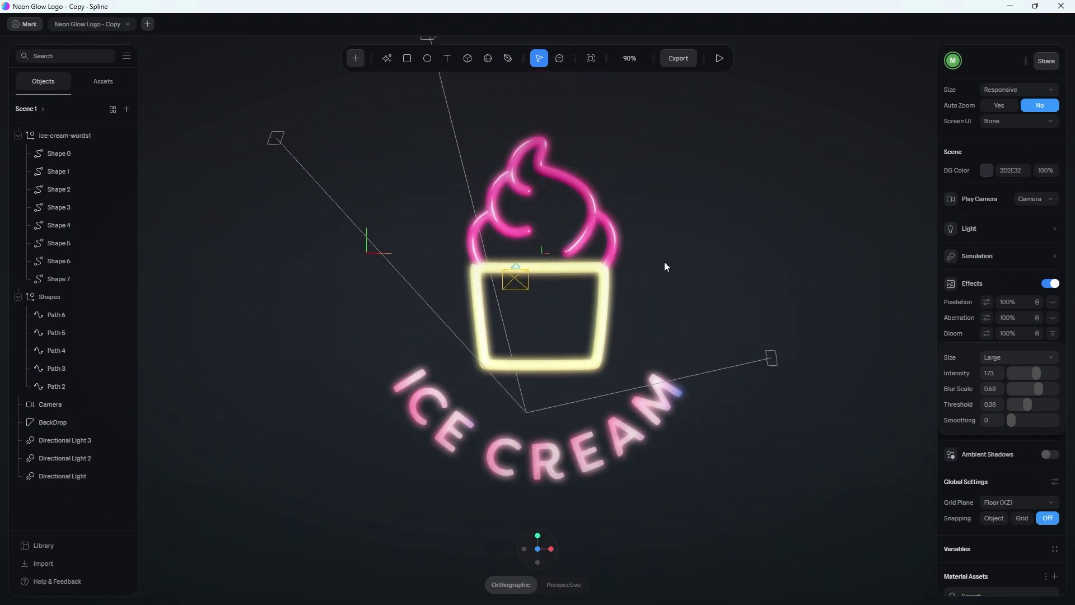
{"action": "mouse_move", "coordinate": [1039, 374]}
{"action": "left_mouse_down"}
{"action": "mouse_move", "coordinate": [1068, 385]}
{"action": "mouse_move", "coordinate": [1024, 373]}
{"action": "mouse_move", "coordinate": [1070, 389]}
{"action": "mouse_move", "coordinate": [1011, 388]}
{"action": "mouse_move", "coordinate": [1050, 407]}
{"action": "mouse_move", "coordinate": [1025, 408]}
{"action": "mouse_move", "coordinate": [1044, 409]}
{"action": "mouse_move", "coordinate": [1018, 404]}
{"action": "mouse_move", "coordinate": [1028, 389]}
{"action": "left_mouse_up"}
{"action": "left_click", "coordinate": [1037, 379]}
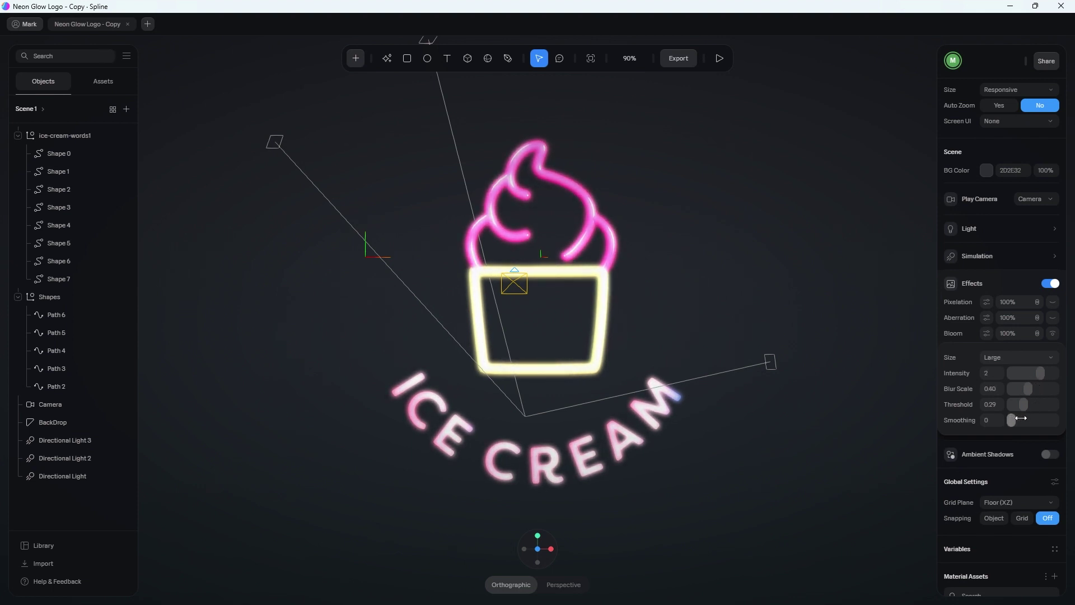
{"action": "mouse_move", "coordinate": [1011, 420]}
{"action": "left_mouse_down"}
{"action": "mouse_move", "coordinate": [1047, 421]}
{"action": "mouse_move", "coordinate": [1017, 417]}
{"action": "left_mouse_up"}
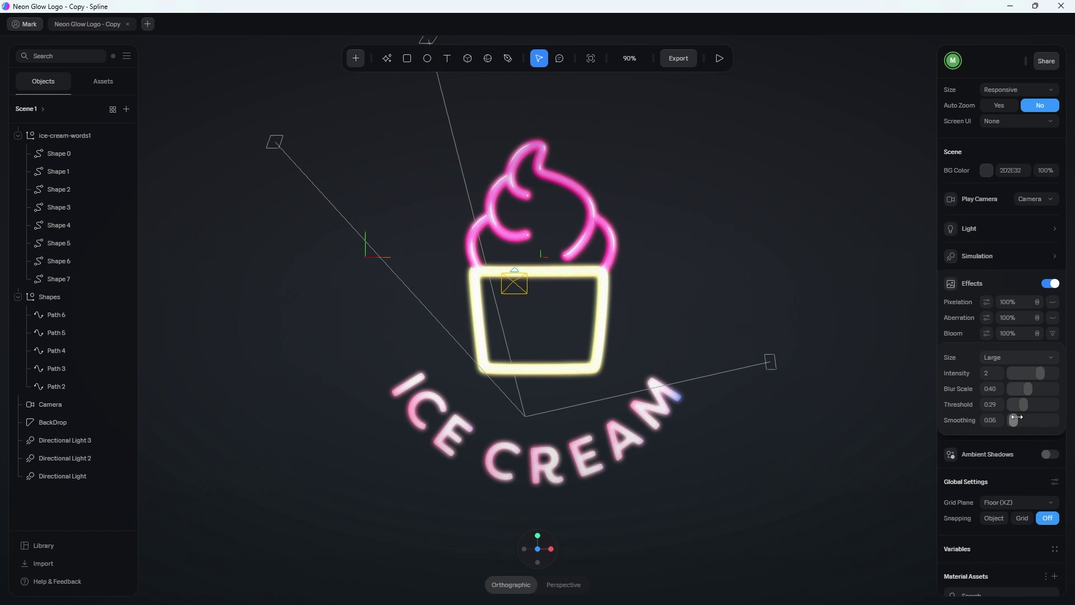
Step: Add the cupcake2.jpg reference image to the scene and place it beside the ICE CREAM lettering, at about X -405, Y -6, Z 12
{"action": "left_click_drag", "start_coordinate": [636, 349], "coordinate": [353, 62]}
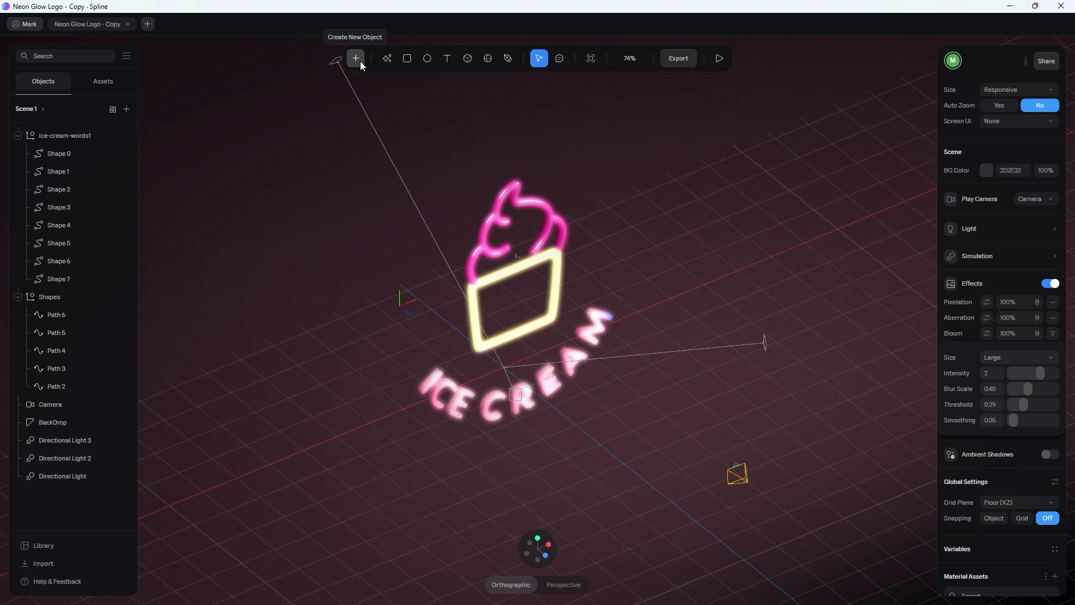
{"action": "key", "text": "ctrl+v"}
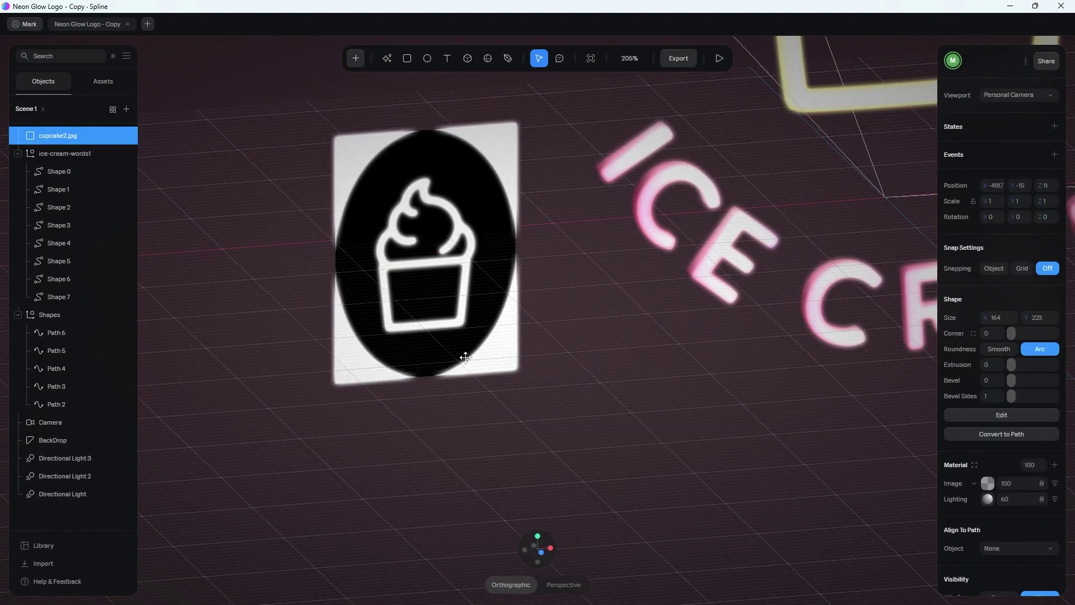
{"action": "mouse_move", "coordinate": [466, 357]}
{"action": "left_mouse_down"}
{"action": "mouse_move", "coordinate": [478, 379]}
{"action": "mouse_move", "coordinate": [463, 417]}
{"action": "mouse_move", "coordinate": [477, 345]}
{"action": "left_mouse_up"}
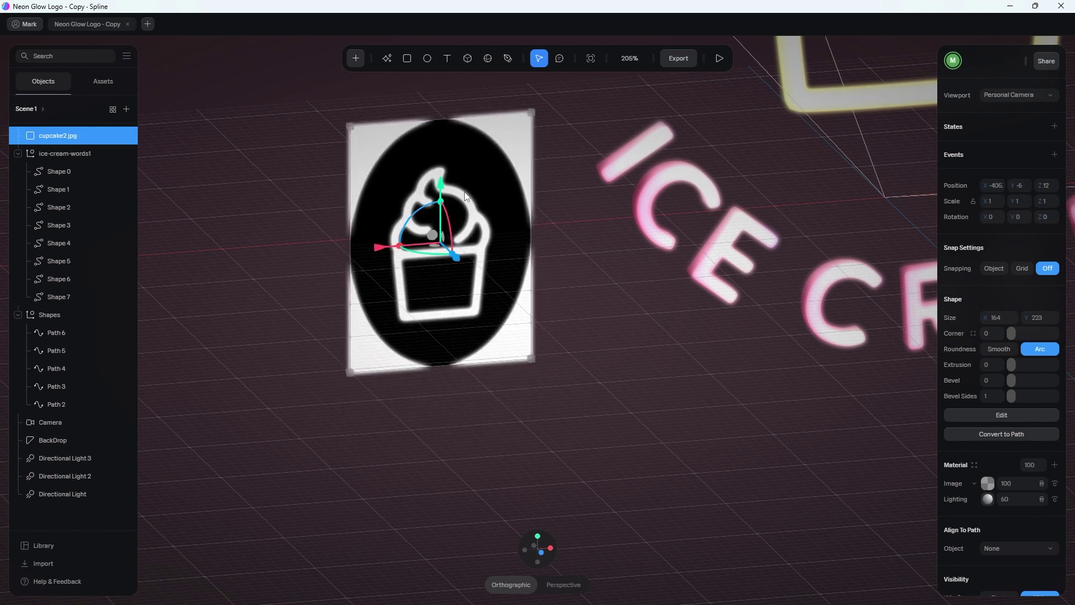
Step: Open the scene's Bloom settings and turn the Bloom effect off to show the reference image without glow
{"action": "left_click", "coordinate": [103, 519]}
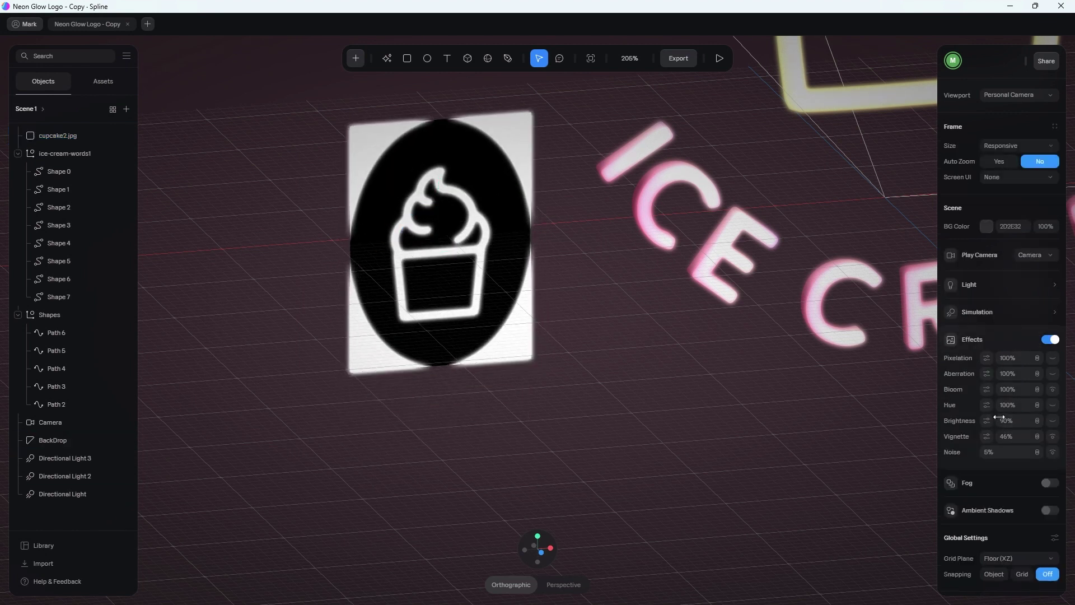
{"action": "left_click", "coordinate": [990, 389]}
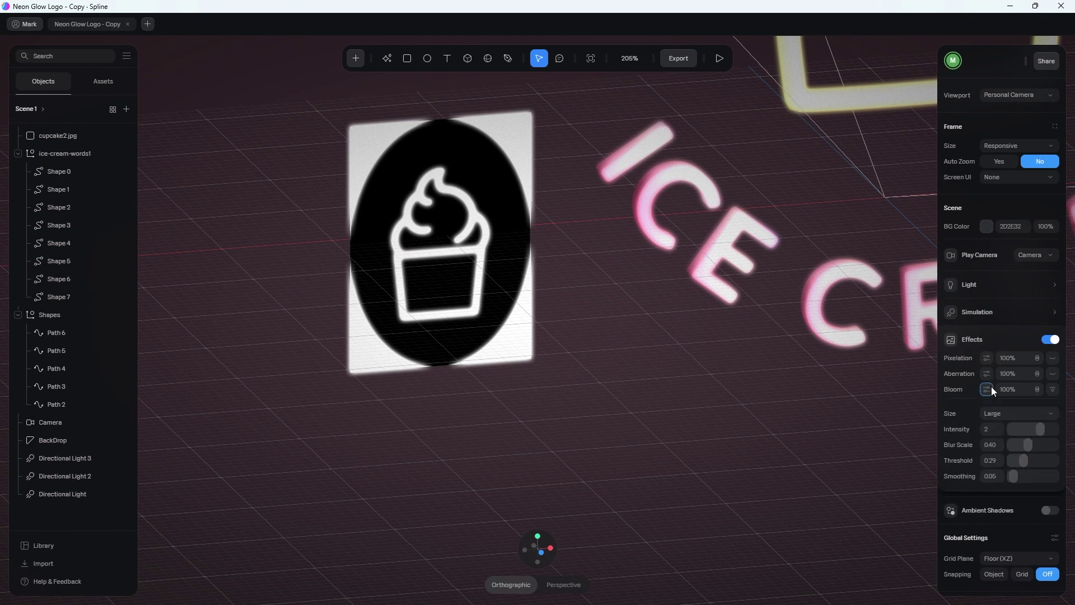
{"action": "left_click", "coordinate": [1054, 390]}
{"action": "left_click", "coordinate": [1055, 392]}
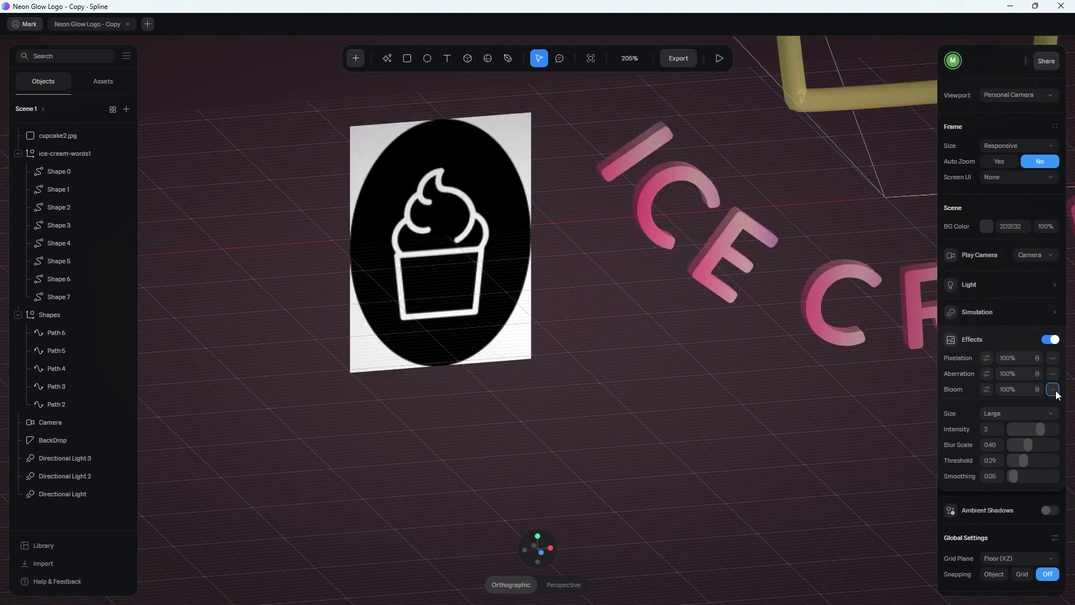
Step: Delete the cupcake2.jpg reference image from the scene
{"action": "left_click", "coordinate": [419, 196]}
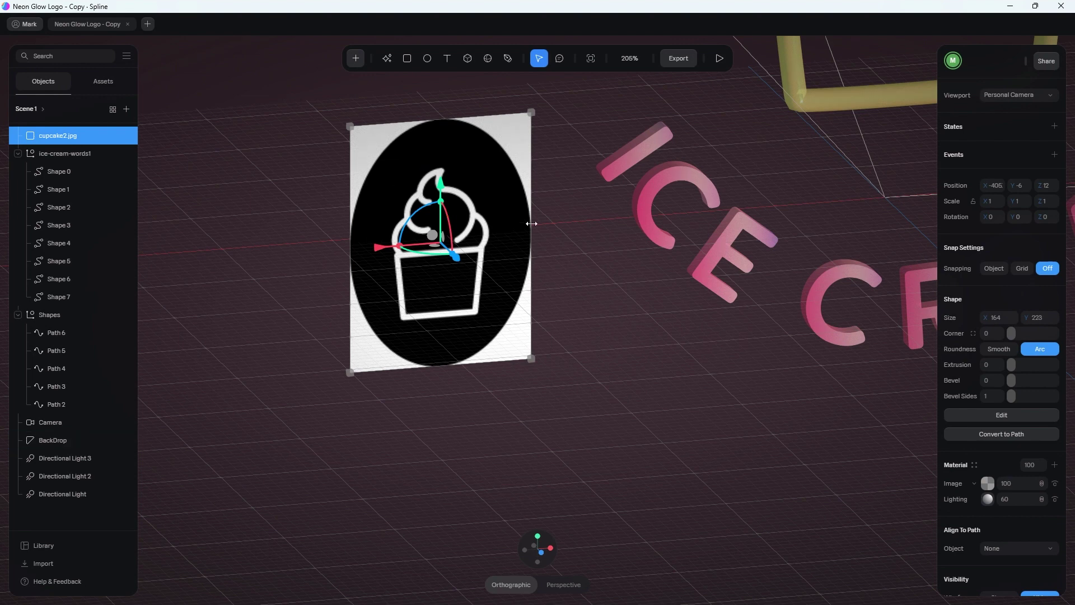
{"action": "scroll", "coordinate": [509, 191], "scroll_direction": "down", "scroll_amount": 5}
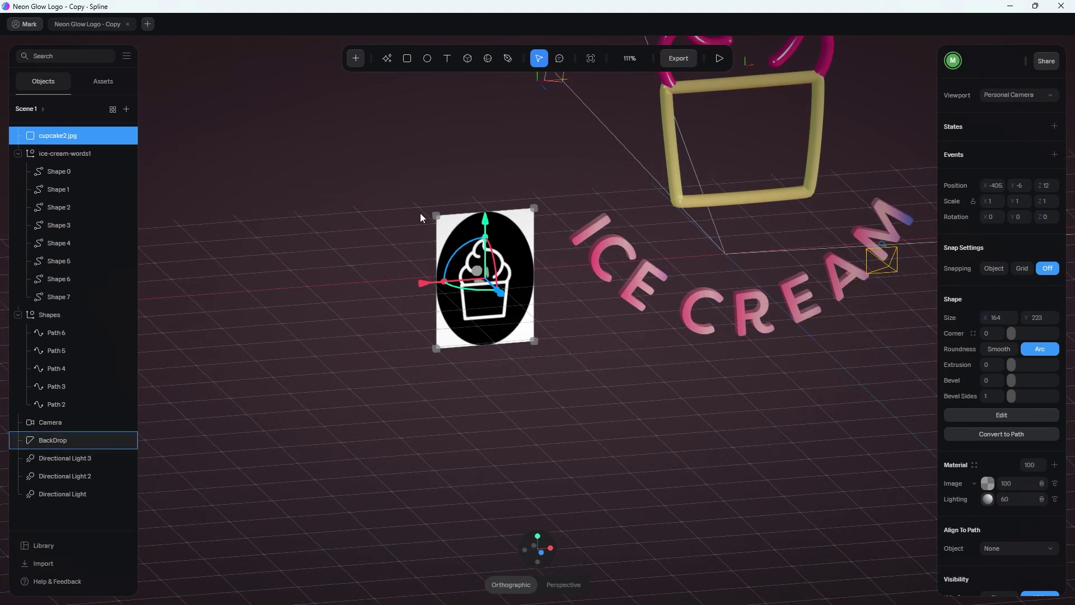
{"action": "key", "text": "Delete"}
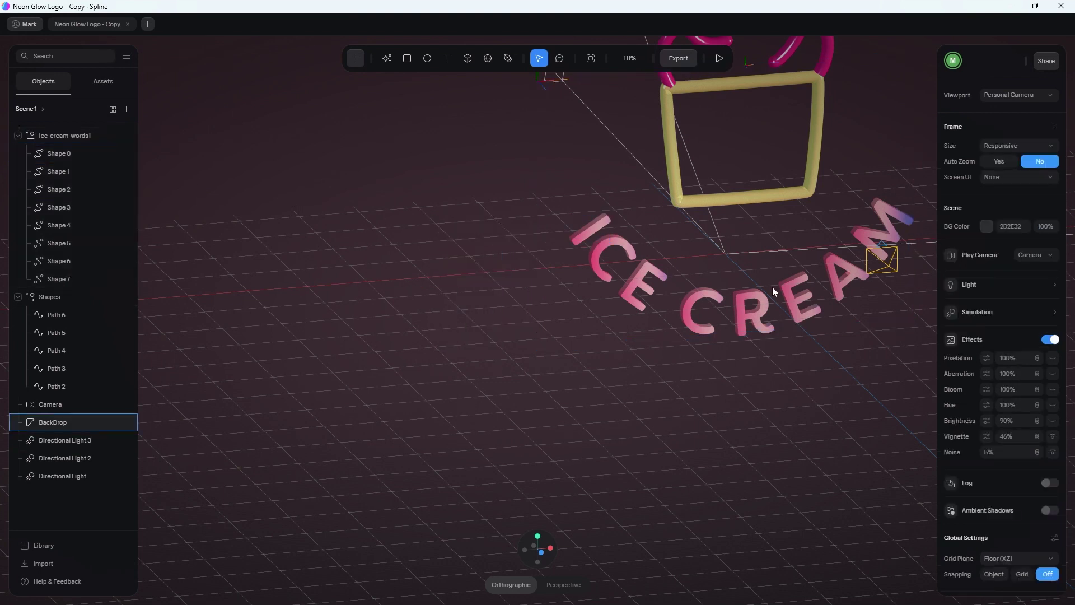
Step: Turn the scene's Bloom effect back on and play a preview of the finished neon logo
{"action": "left_click", "coordinate": [1053, 389]}
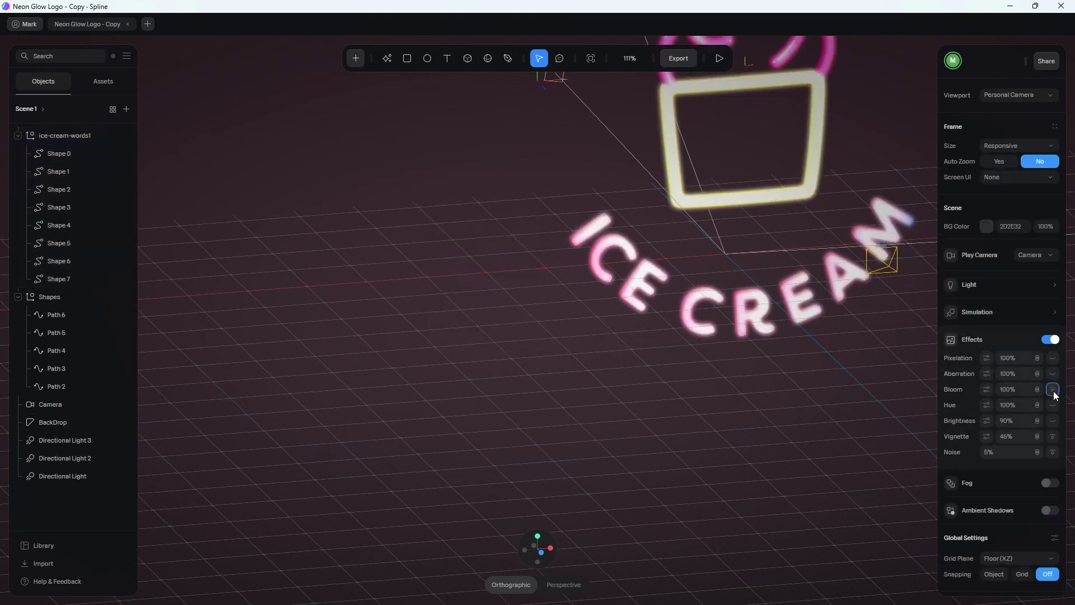
{"action": "scroll", "coordinate": [841, 331], "scroll_direction": "down", "scroll_amount": 2}
{"action": "middle_click_drag", "start_coordinate": [841, 330], "coordinate": [714, 420]}
{"action": "scroll", "coordinate": [714, 420], "scroll_direction": "up", "scroll_amount": 2}
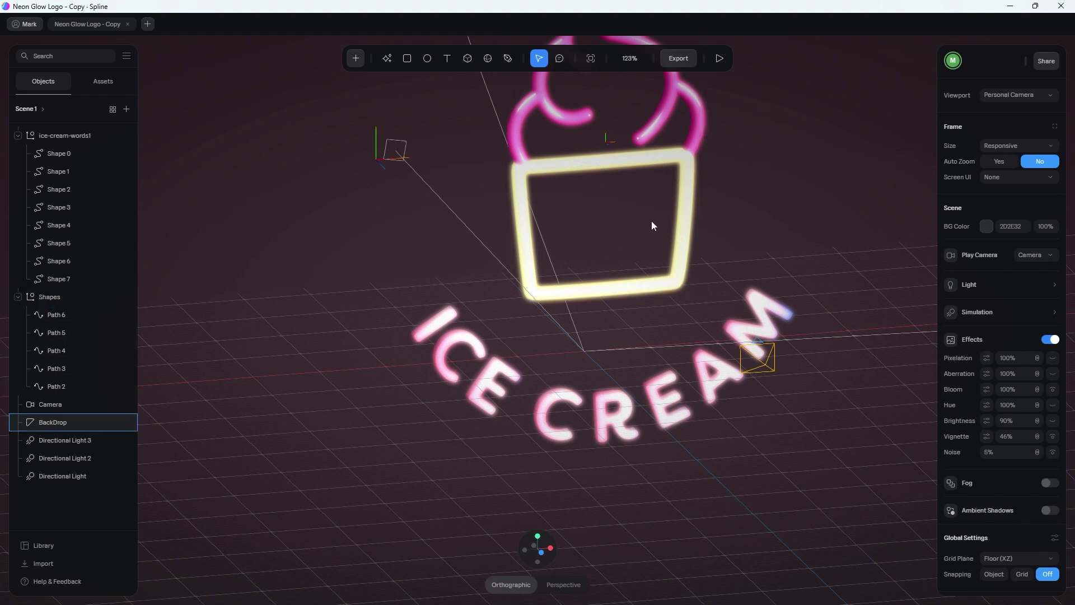
{"action": "scroll", "coordinate": [596, 173], "scroll_direction": "up", "scroll_amount": 5}
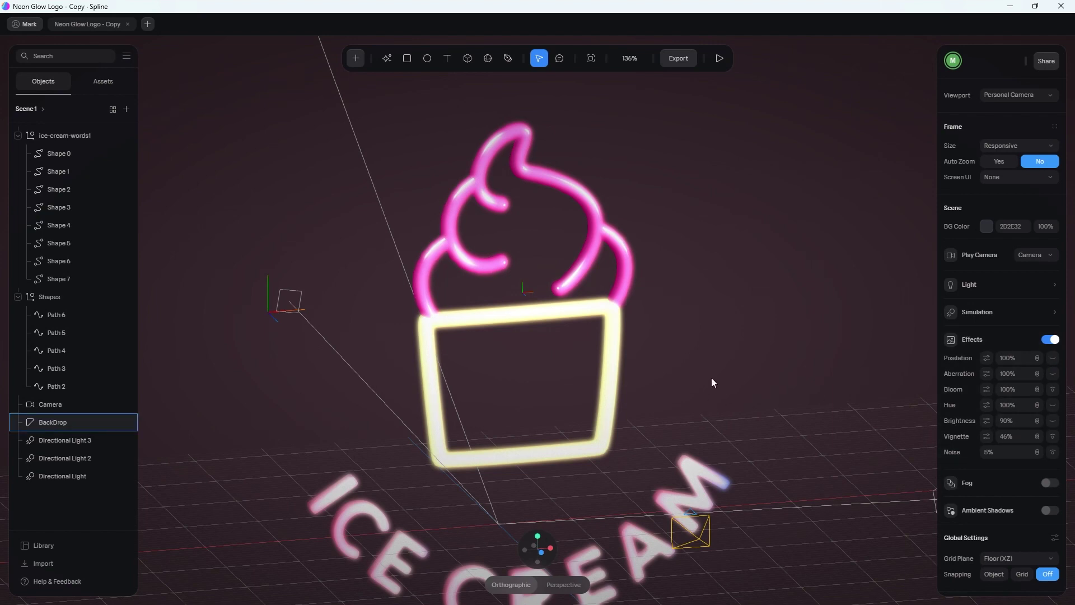
{"action": "mouse_move", "coordinate": [713, 379]}
{"action": "right_mouse_down"}
{"action": "mouse_move", "coordinate": [693, 365]}
{"action": "mouse_move", "coordinate": [704, 384]}
{"action": "right_mouse_up"}
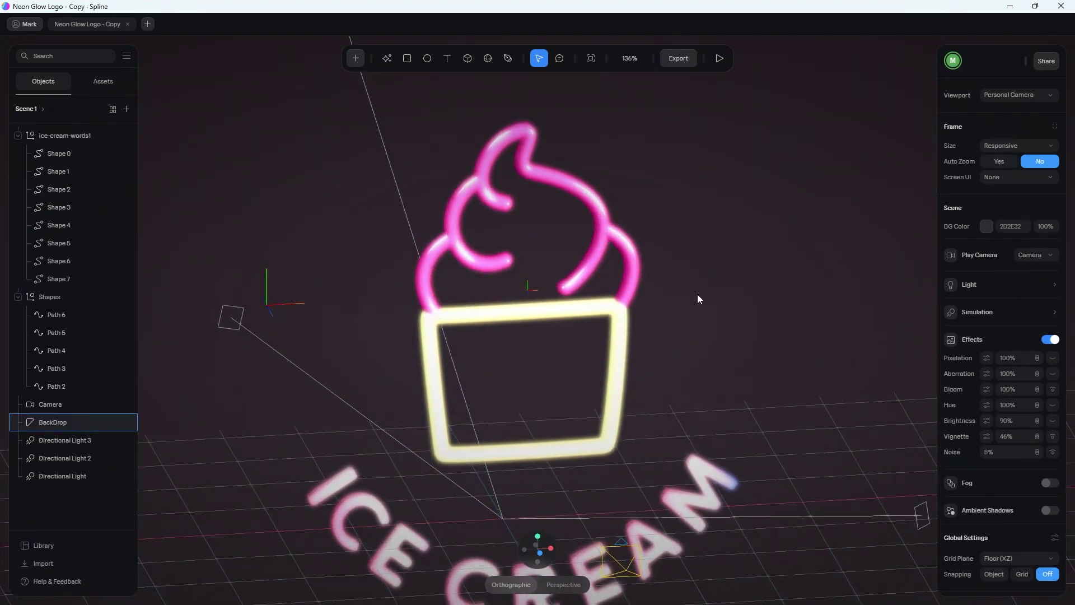
{"action": "key", "text": "ctrl+p"}
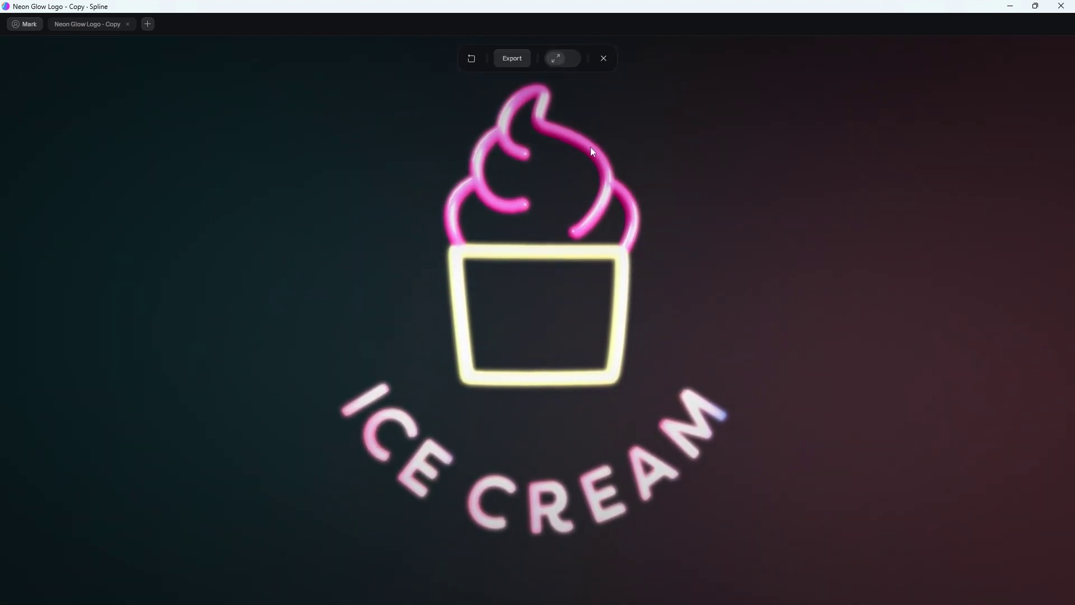